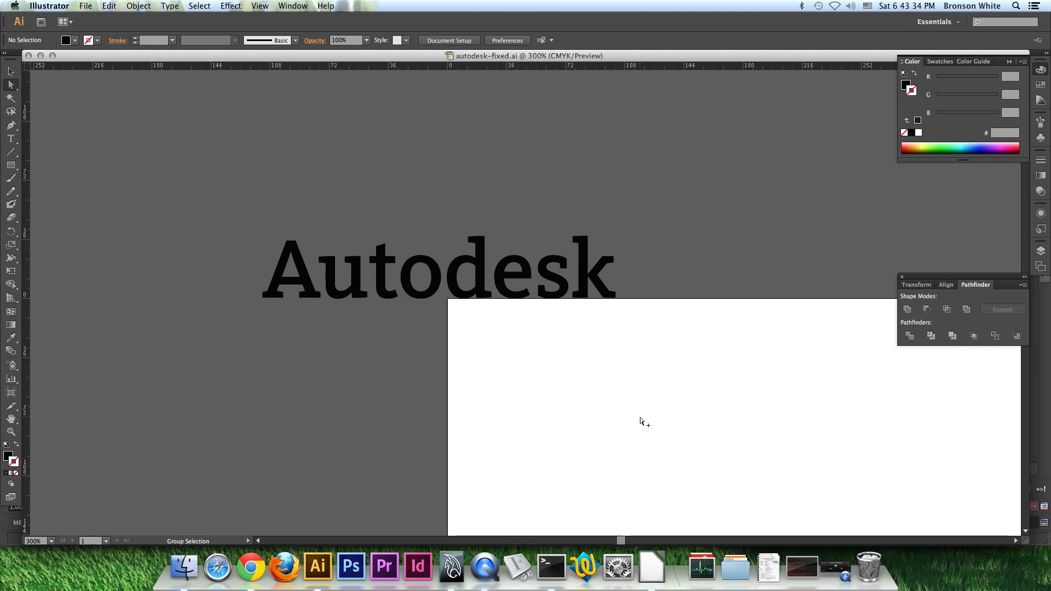
Step: Switch from Illustrator to Maya
scroll(641, 420, "down", 5)
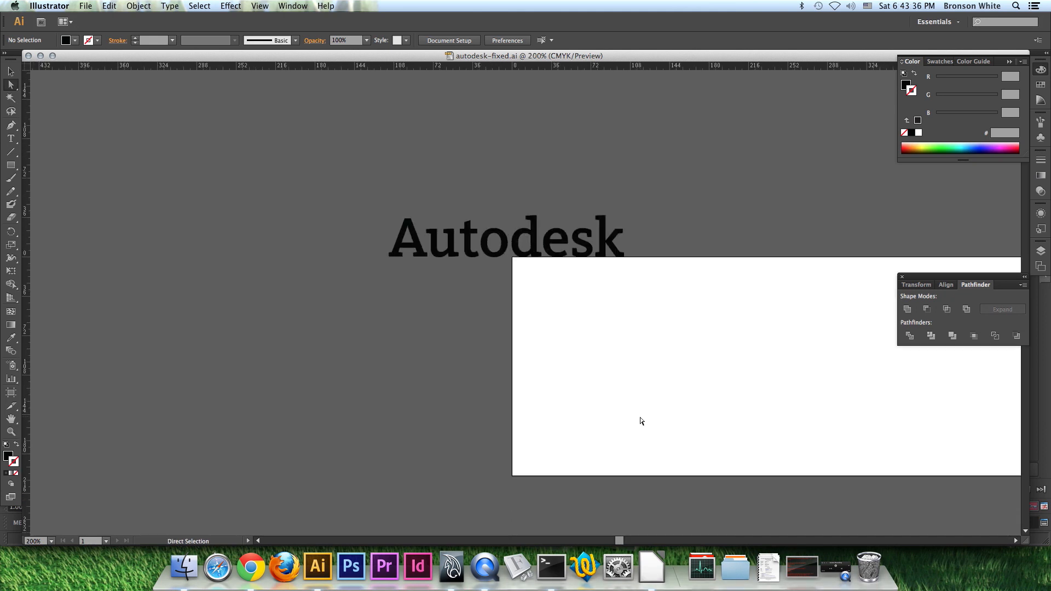
scroll(640, 420, "up", 1, "alt")
scroll(640, 418, "right", 3)
scroll(641, 418, "left", 5)
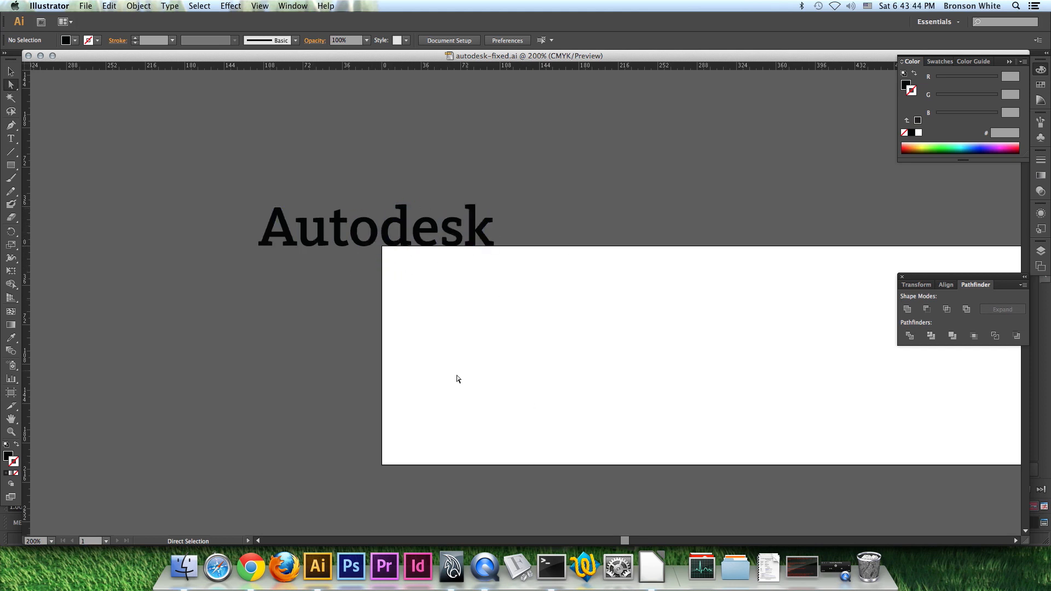
left_click(449, 564)
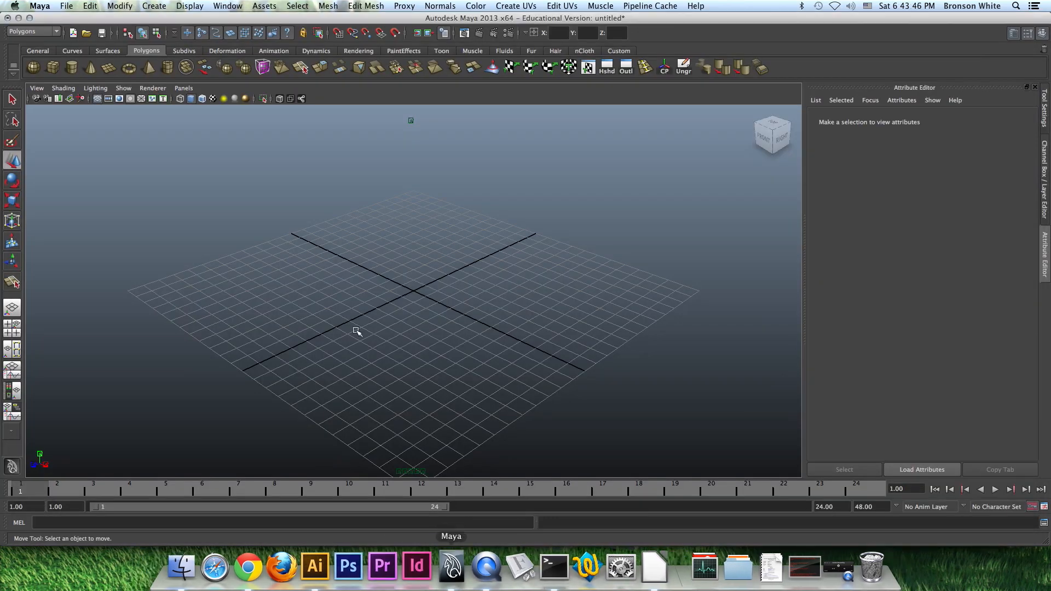
Step: Import autodesk-fixed.ai from the assignment 2 folder into the scene
left_click(66, 5)
mouse_move(55, 8)
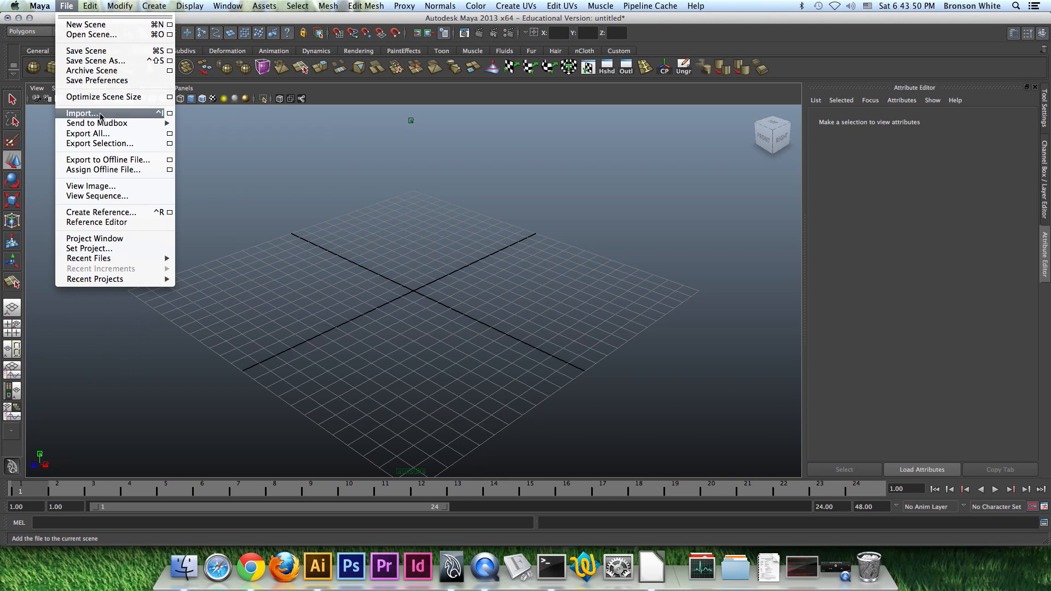
left_click(100, 113)
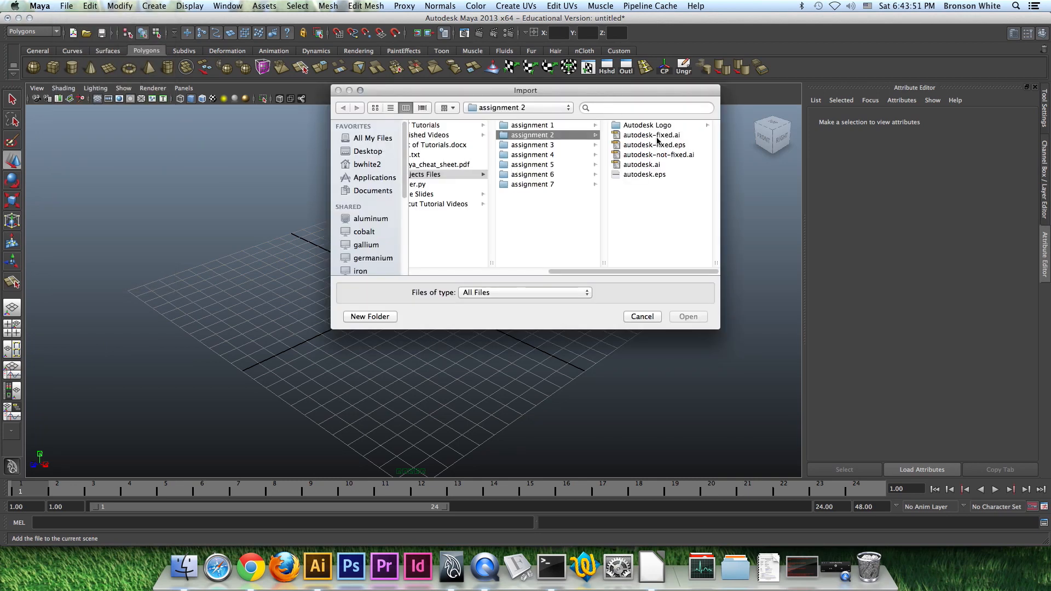
left_click(654, 135)
left_click(691, 317)
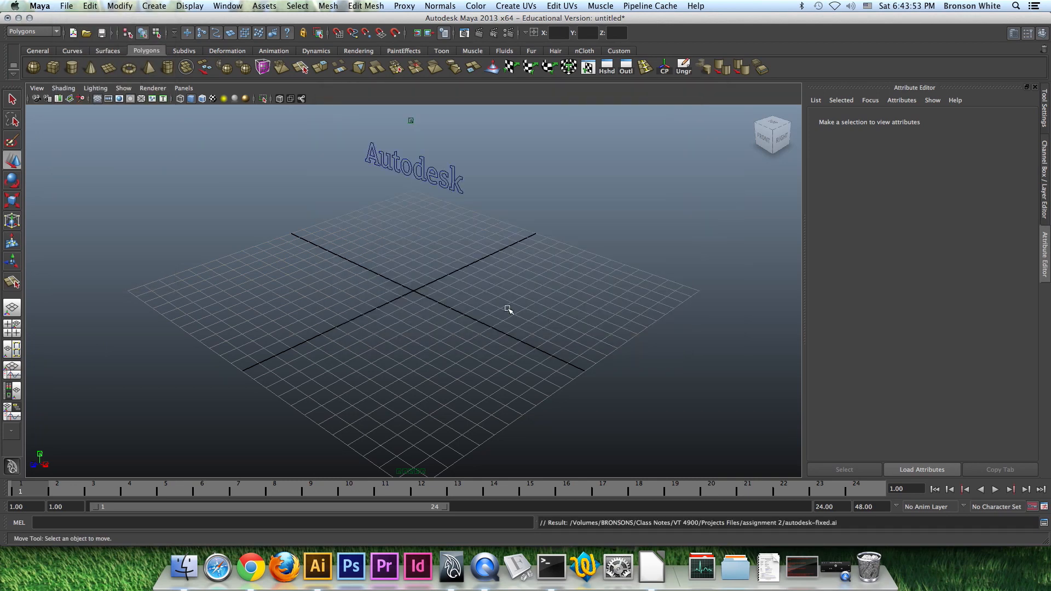
Step: Check the imported Autodesk letter outlines one by one and delete all of the curves
left_click_drag(425, 249, 470, 290, "alt")
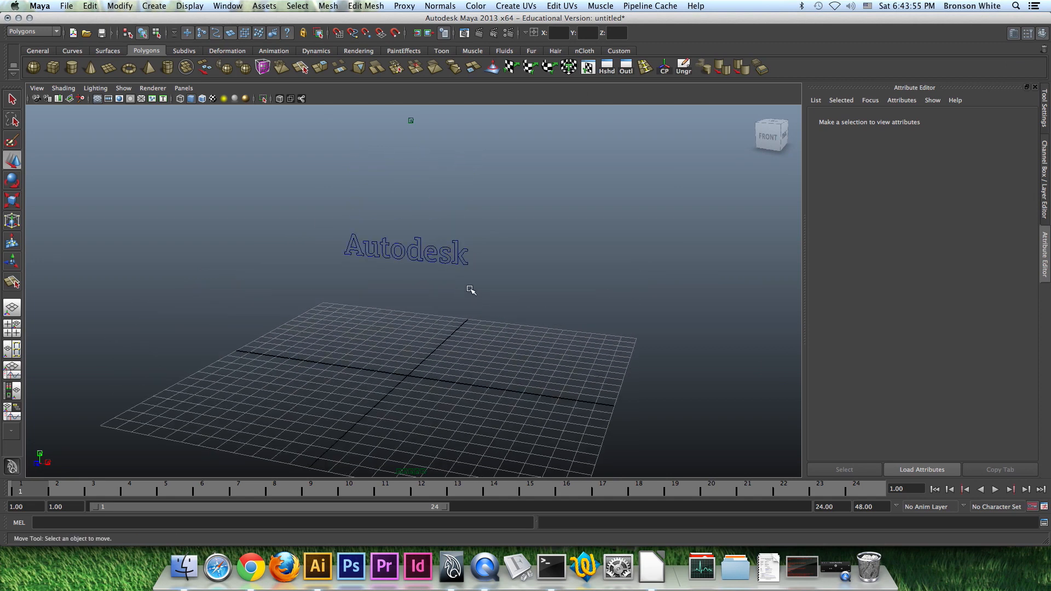
left_click(463, 255)
left_click(415, 246)
left_click(398, 246)
left_click(385, 244)
left_click(378, 246)
left_click(357, 246)
mouse_move(517, 315)
left_mouse_down("alt")
mouse_move(547, 310)
mouse_move(517, 316)
left_mouse_up("alt")
left_click_drag(556, 217, 335, 282)
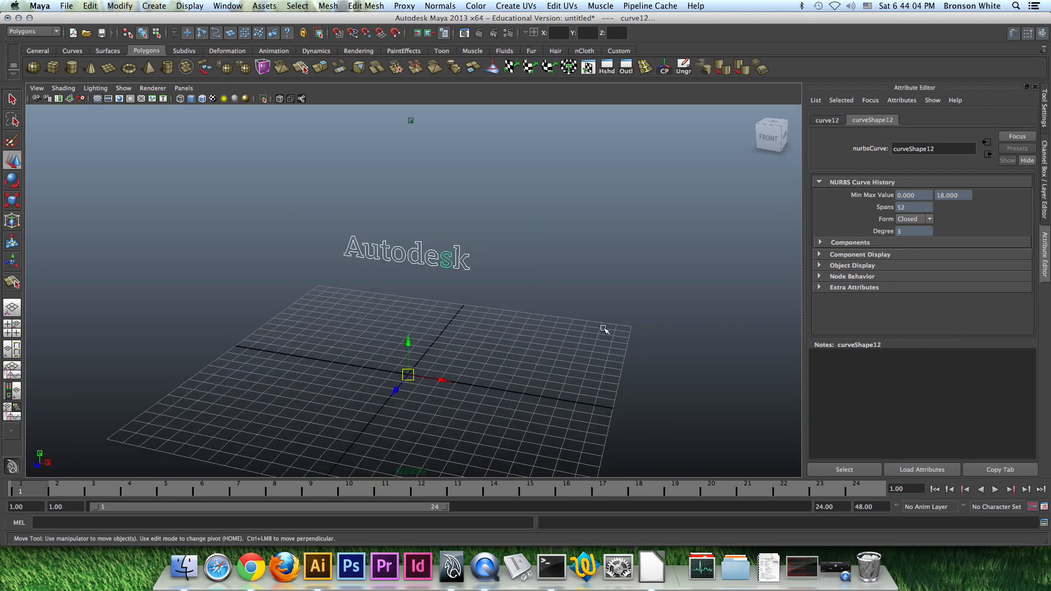
key("Delete")
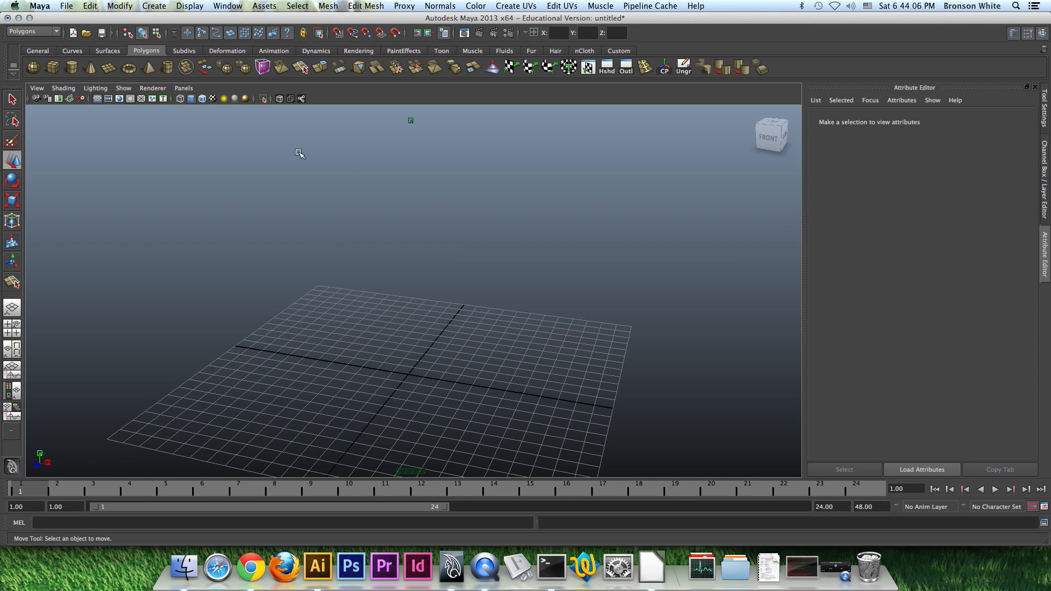
left_click(150, 5)
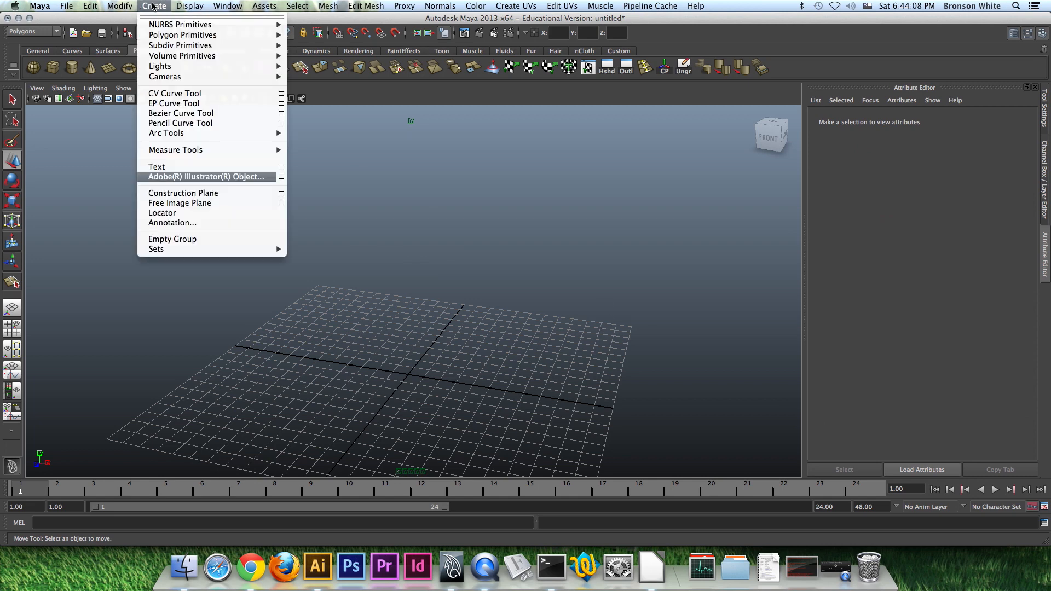
left_click(240, 177)
left_click(632, 316)
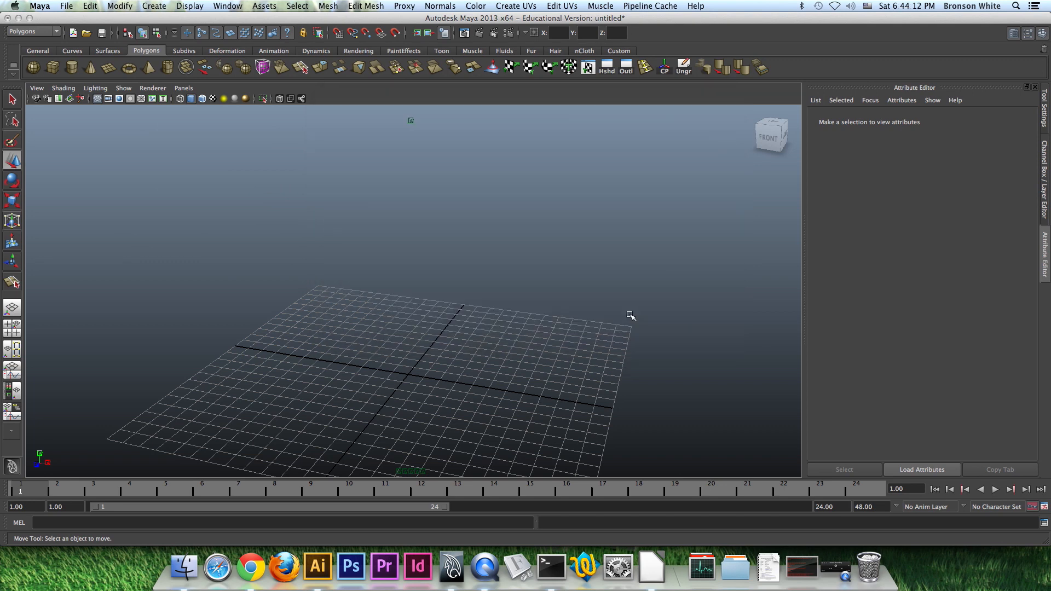
Step: Reset the Adobe Illustrator Object options, try the Curves type and set the type to Bevel
left_click(154, 5)
left_click(281, 177)
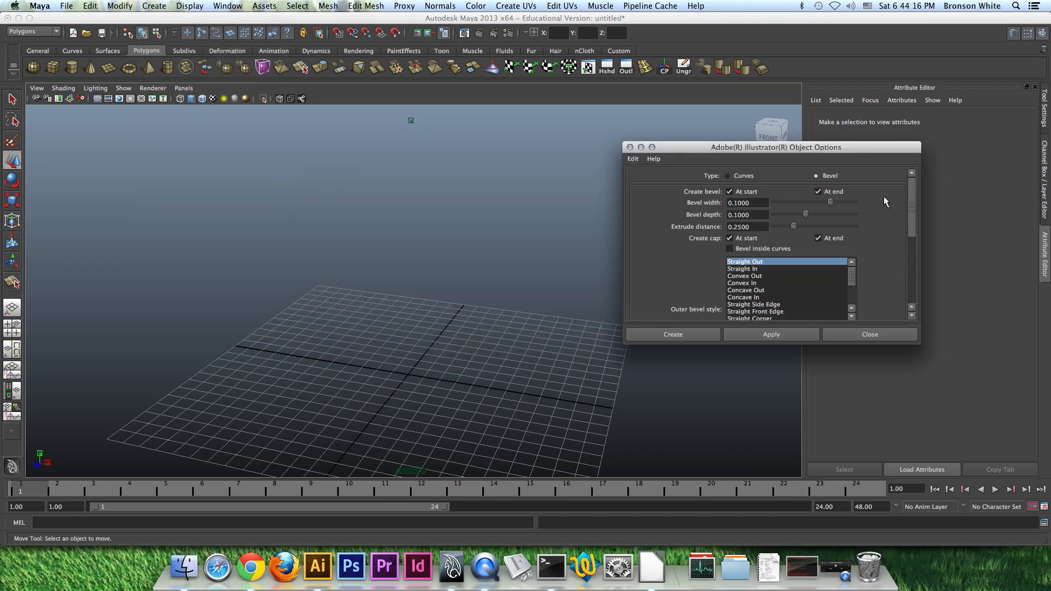
left_click(633, 159)
left_click(647, 178)
left_click(726, 176)
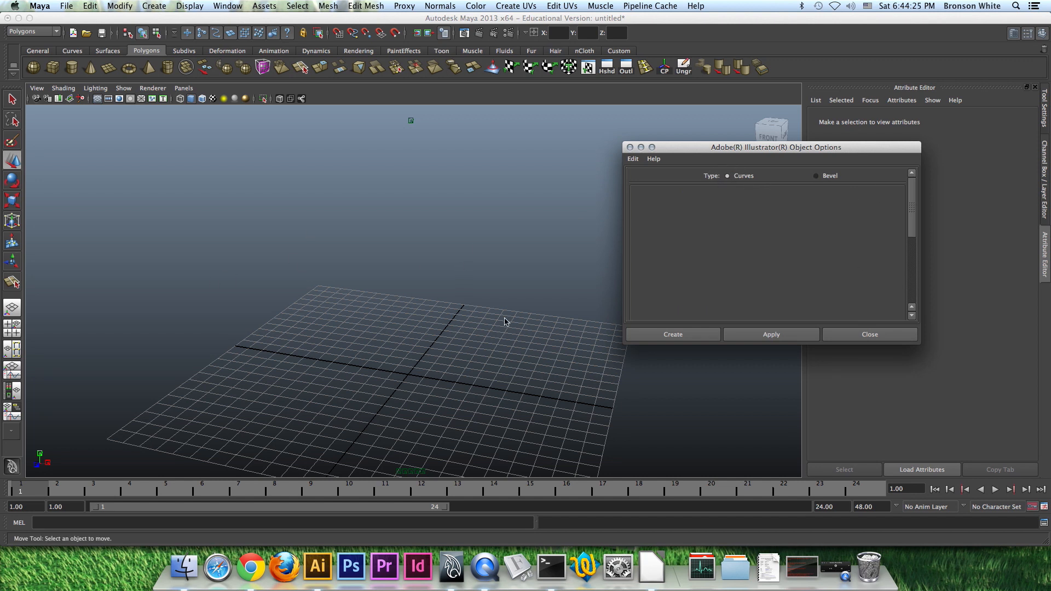
left_click(823, 178)
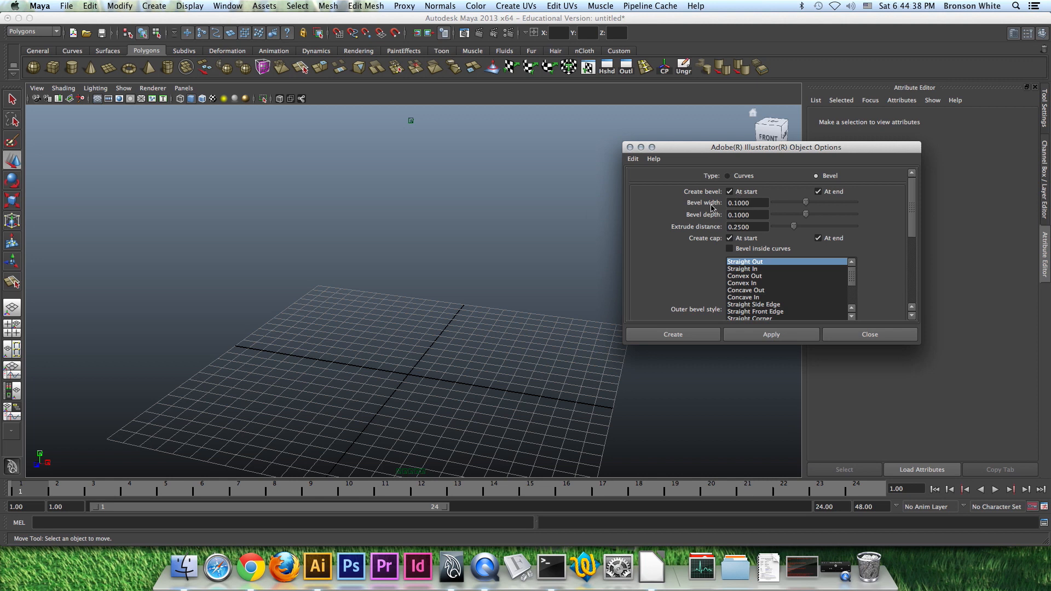
Step: Review the bevel style options and try to create a bevelled object from autodesk-not-fixed.ai
scroll(890, 235, "down", 4)
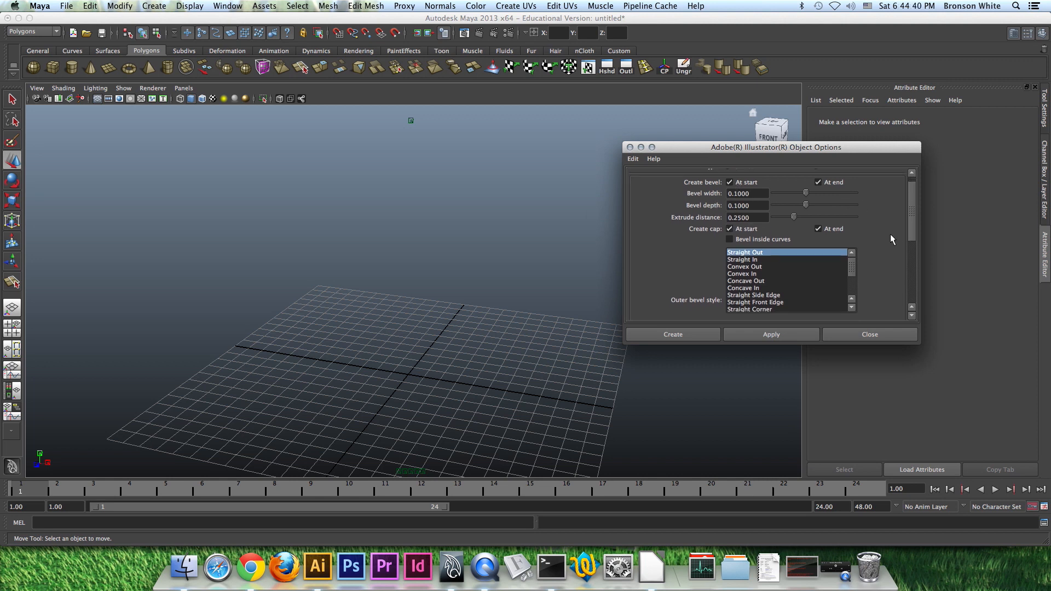
scroll(772, 257, "down", 3)
scroll(761, 252, "up", 5)
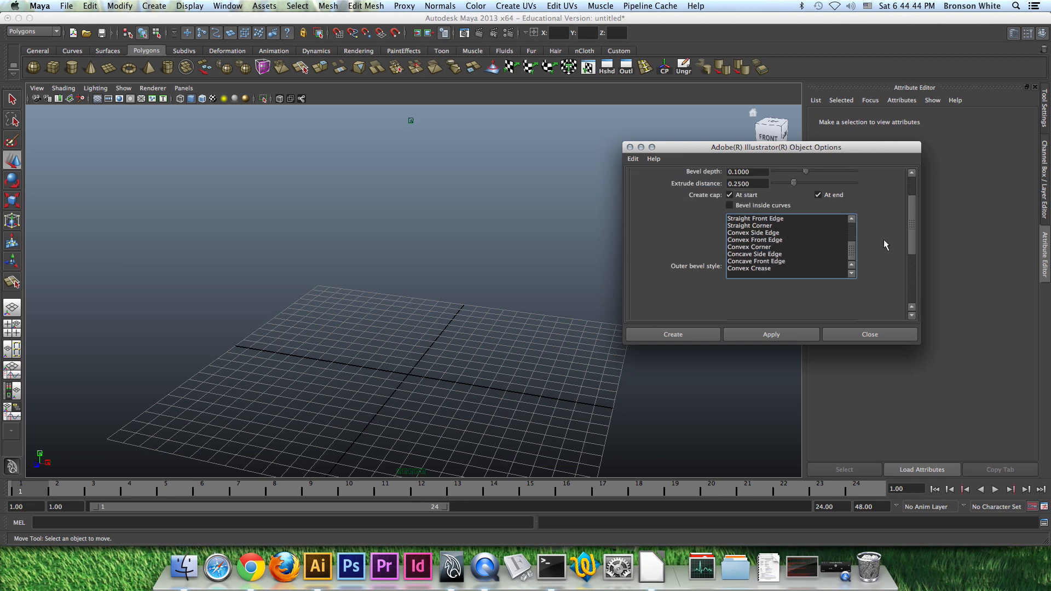
scroll(876, 252, "down", 5)
left_click(672, 335)
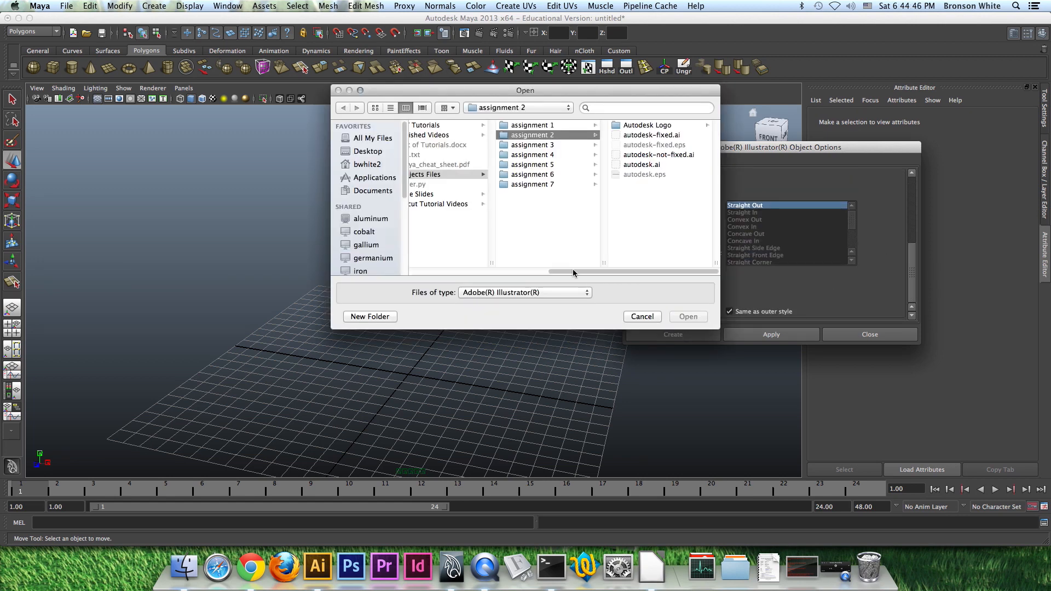
left_click(657, 135)
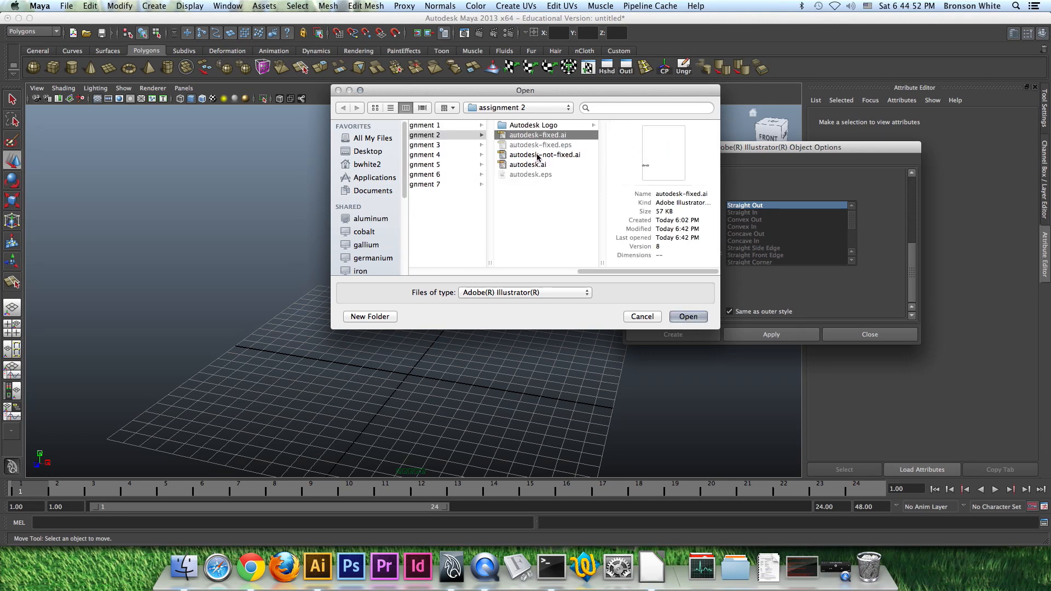
left_click(557, 157)
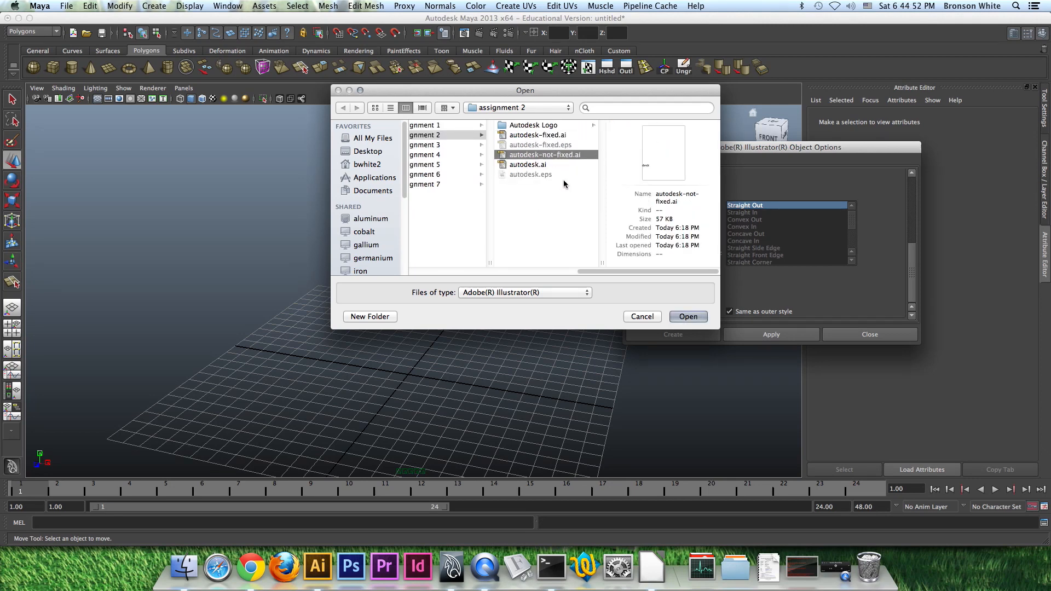
left_click(689, 318)
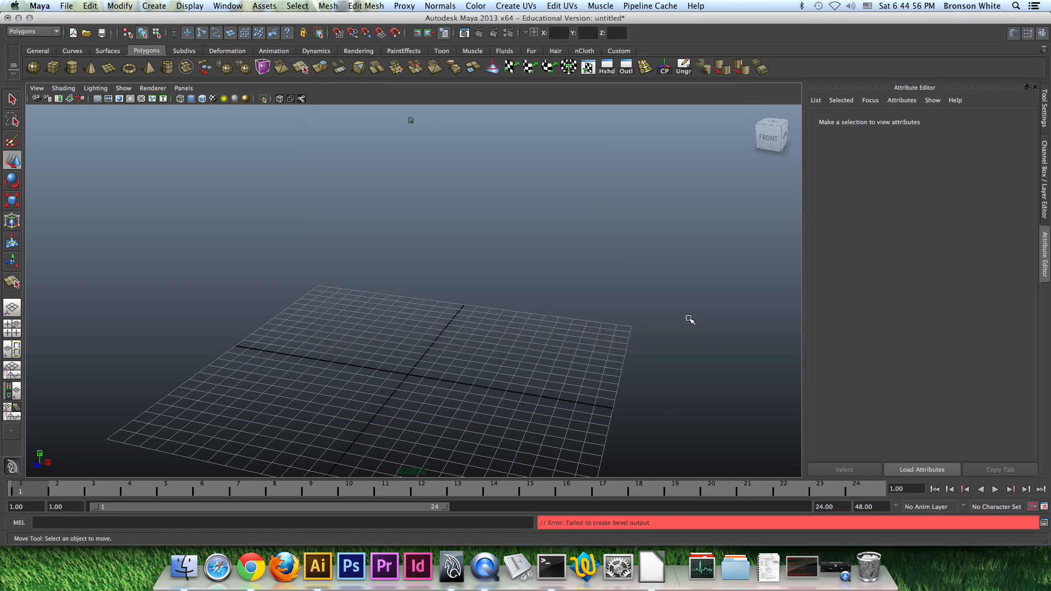
left_click_drag(663, 524, 537, 524)
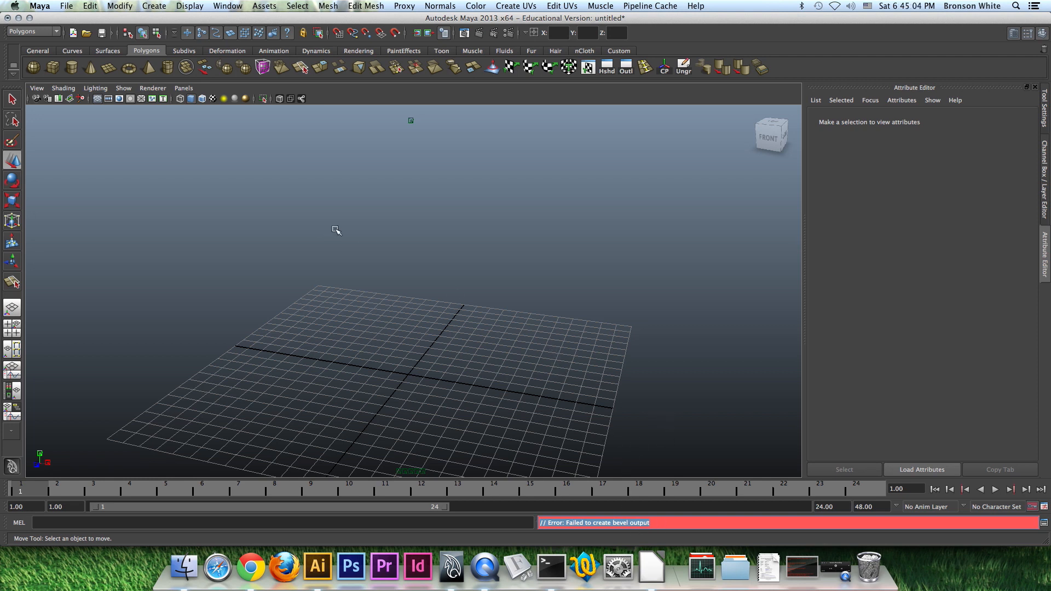
Step: Create a bevelled Adobe Illustrator object from autodesk-fixed.ai
left_click(155, 7)
left_click(234, 175)
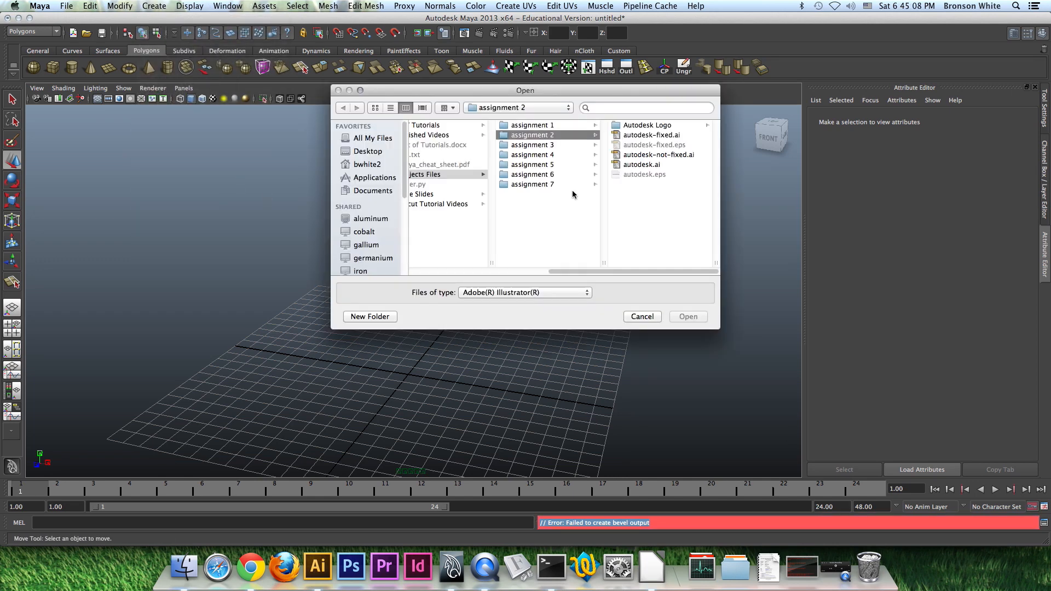
left_click(650, 136)
left_click(687, 317)
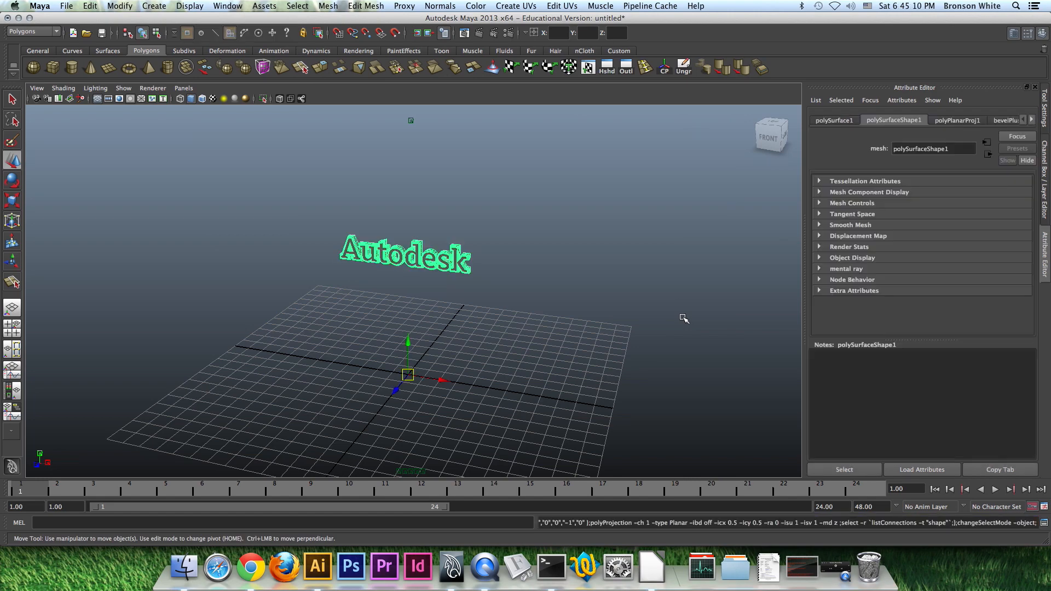
Step: Examine the bevelled Autodesk lettering up close from the front
mouse_move(481, 341)
left_mouse_down("alt")
mouse_move(517, 324)
mouse_move(495, 344)
left_mouse_up("alt")
right_click_drag(395, 345, 611, 330, "alt")
left_click(487, 286)
mouse_move(487, 285)
left_mouse_down("alt")
mouse_move(550, 298)
mouse_move(469, 289)
mouse_move(570, 310)
mouse_move(478, 292)
mouse_move(542, 290)
mouse_move(460, 285)
left_mouse_up("alt")
left_click(516, 270)
left_click_drag(497, 323, 497, 290, "alt")
left_click(512, 308)
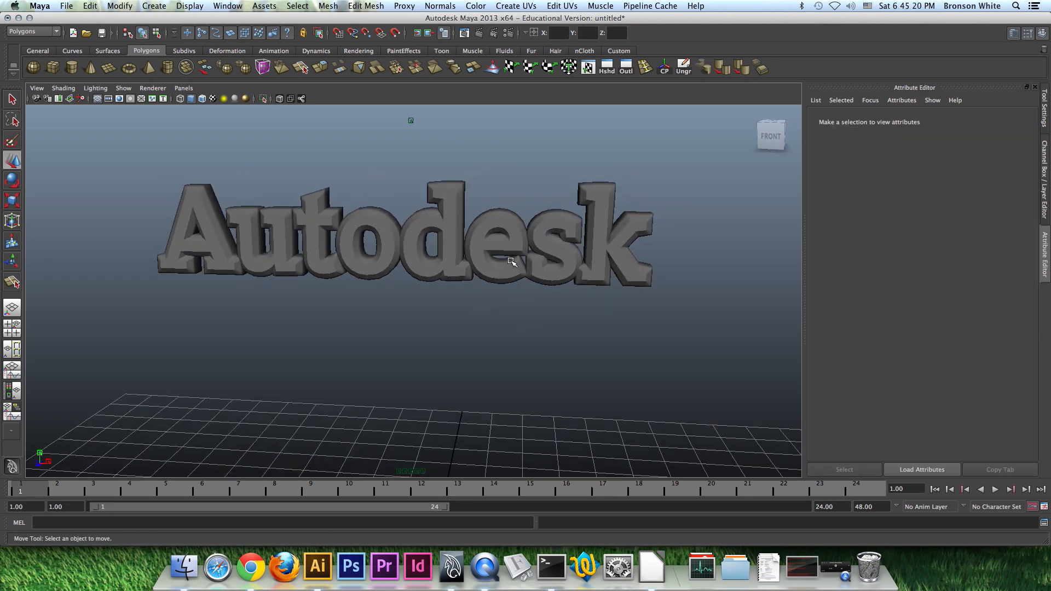
Step: Reduce the Autodesk text's Bevel Width to 0.031 and Bevel Depth to 0.008 in its bevel history
left_click(517, 244)
left_click_drag(480, 341, 707, 352, "alt")
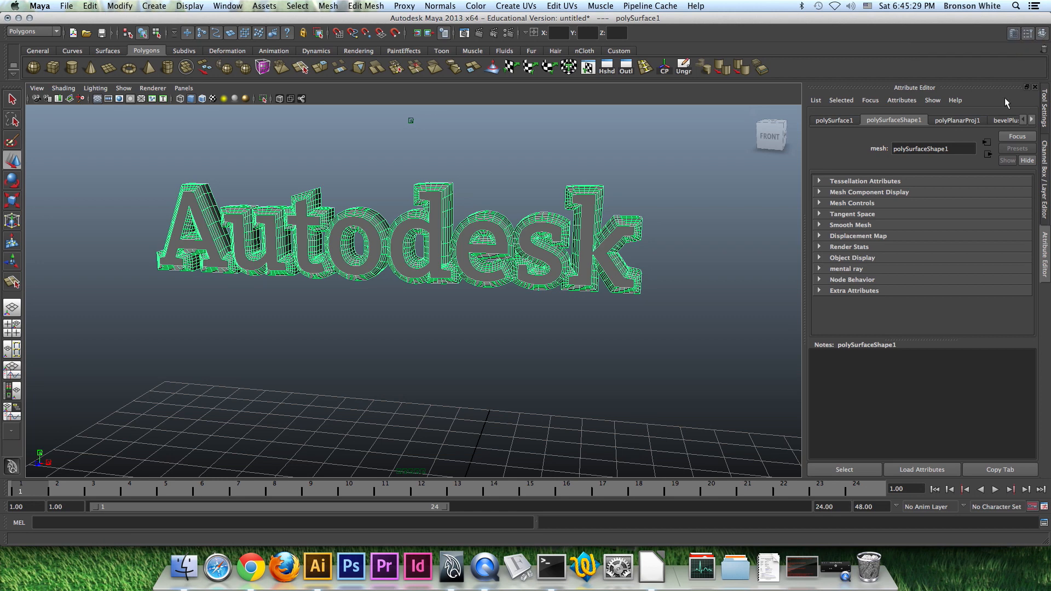
left_click(1014, 34)
left_click(1014, 34)
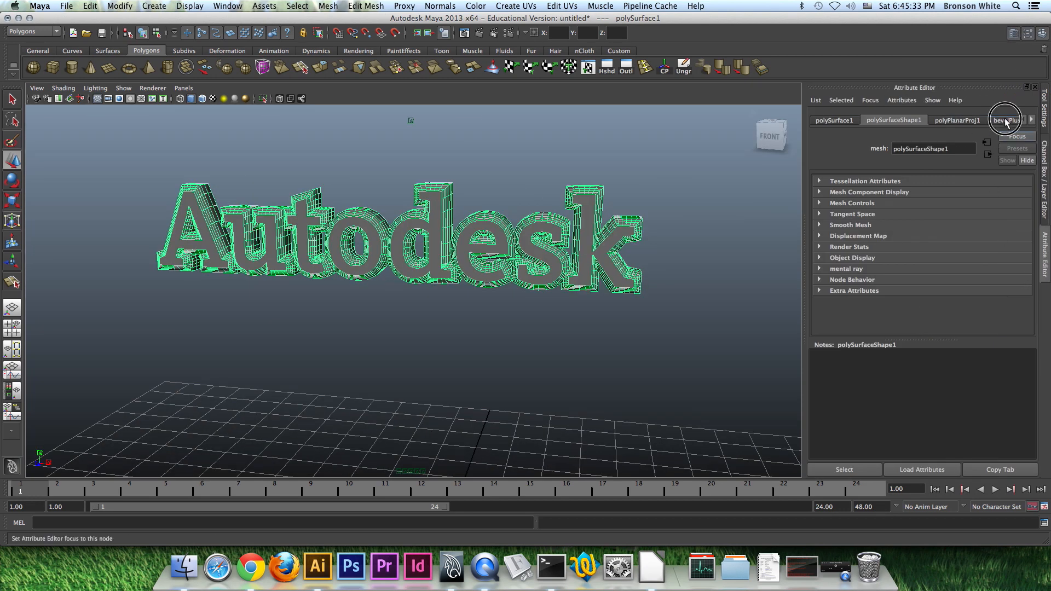
left_click(1006, 120)
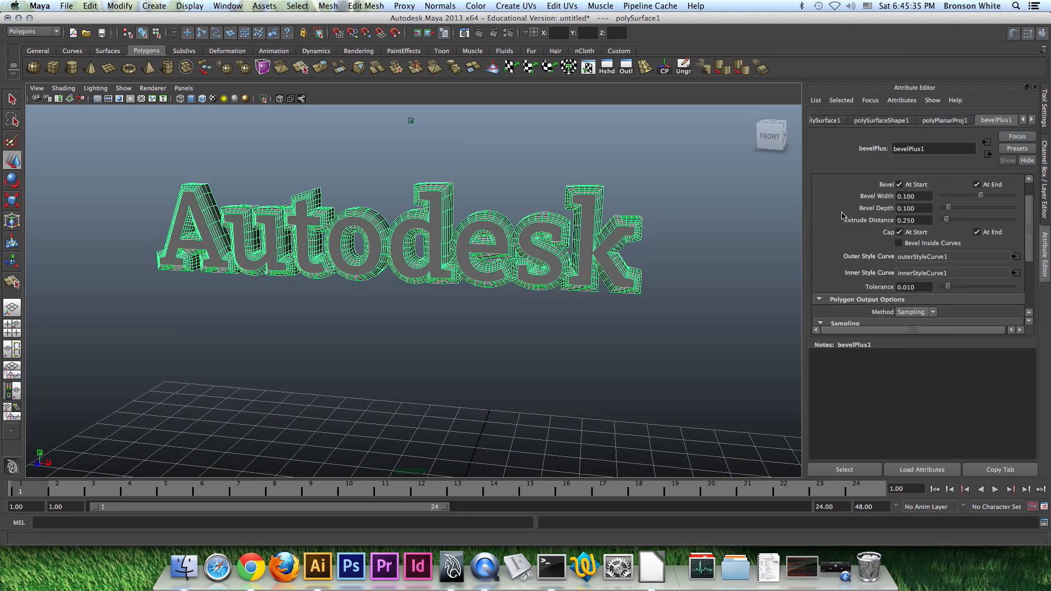
scroll(842, 213, "up", 1)
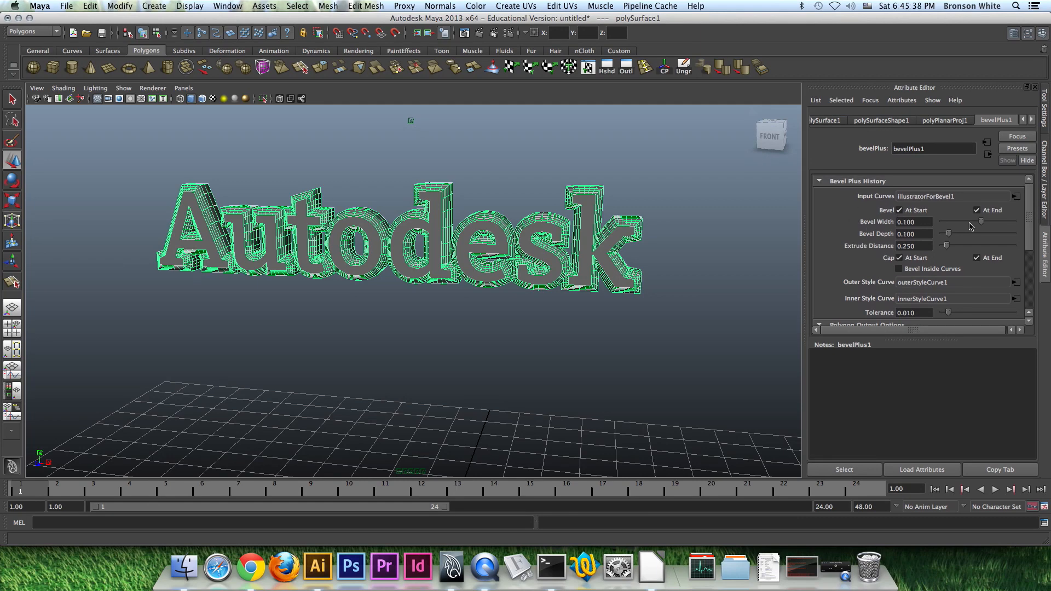
left_click_drag(982, 221, 942, 234)
left_click_drag(535, 264, 456, 263, "alt")
scroll(595, 283, "up", 3)
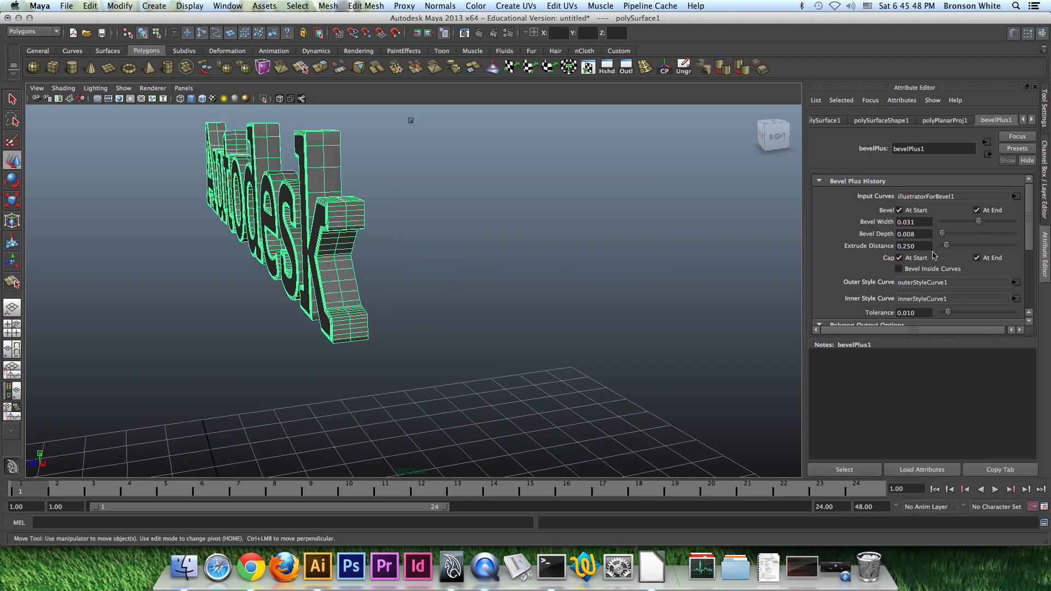
Step: Raise the text's Bevel Depth to 0.015 and check the rounded letter edges
left_click(943, 237)
left_click_drag(943, 237, 946, 237)
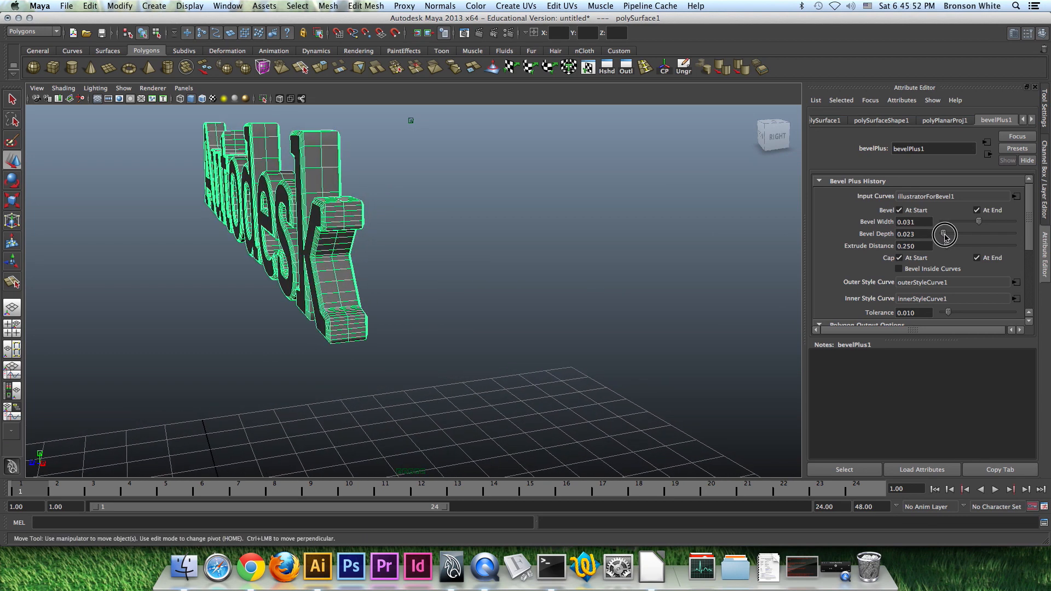
left_click_drag(351, 246, 366, 271, "alt")
left_click_drag(483, 233, 586, 275)
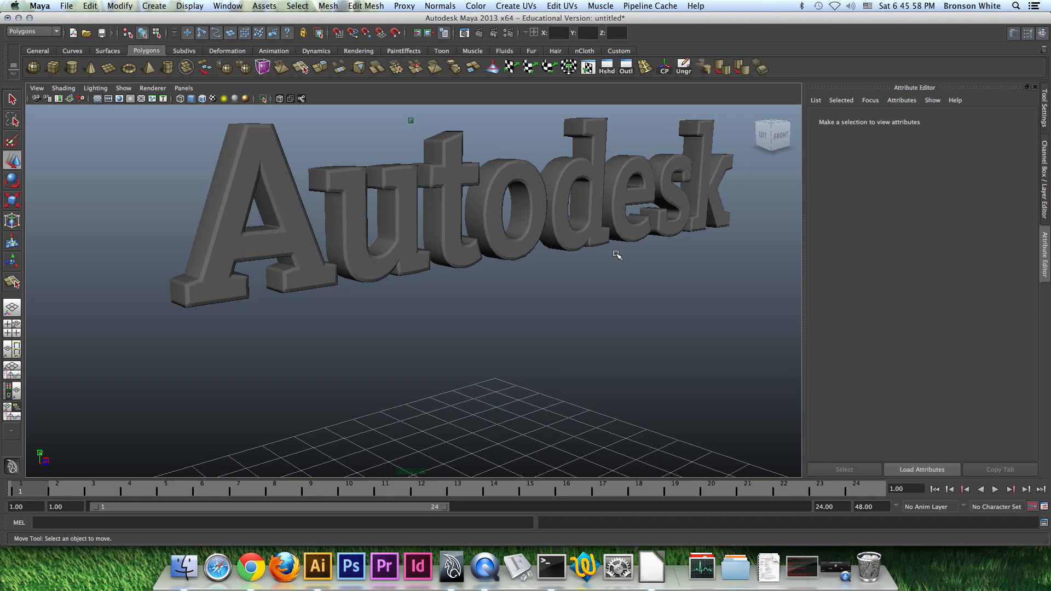
left_click_drag(619, 271, 545, 278, "alt")
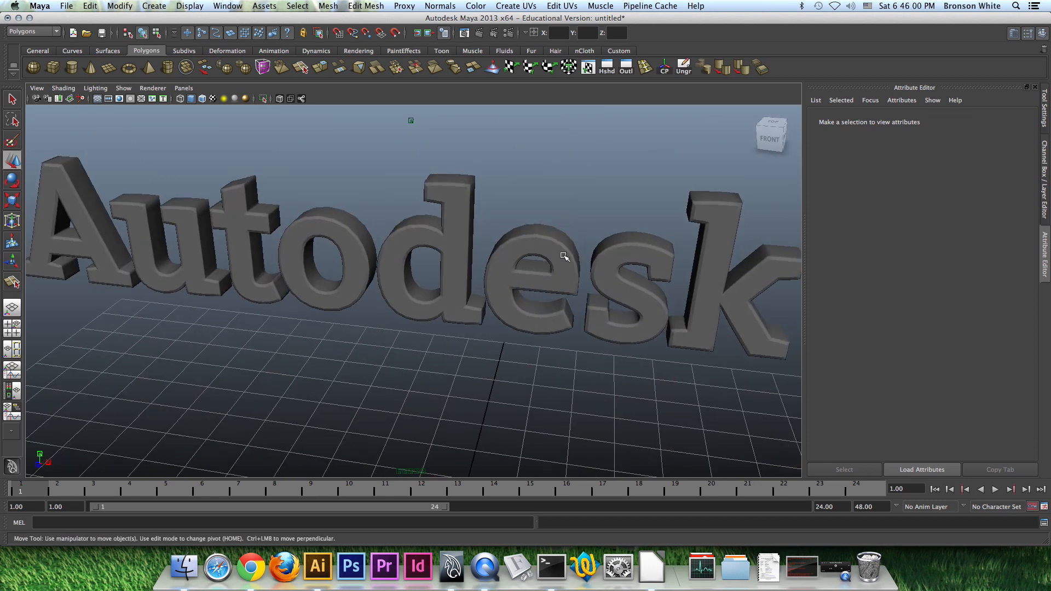
Step: Try an Extrude Distance of 4.000 on the Autodesk text and settle on 0.308
left_click(545, 279)
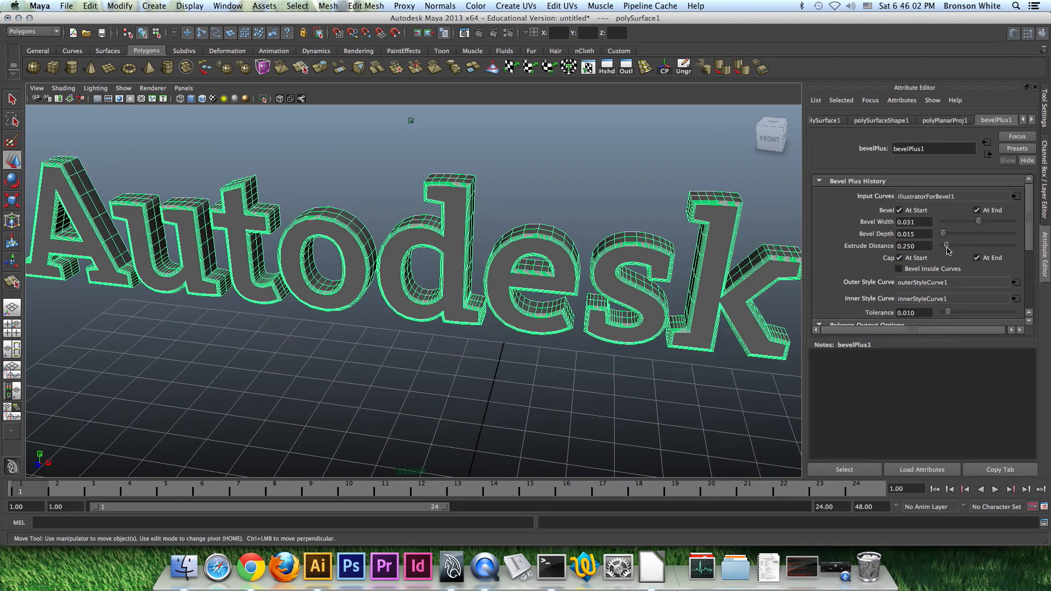
left_click_drag(949, 248, 1022, 246)
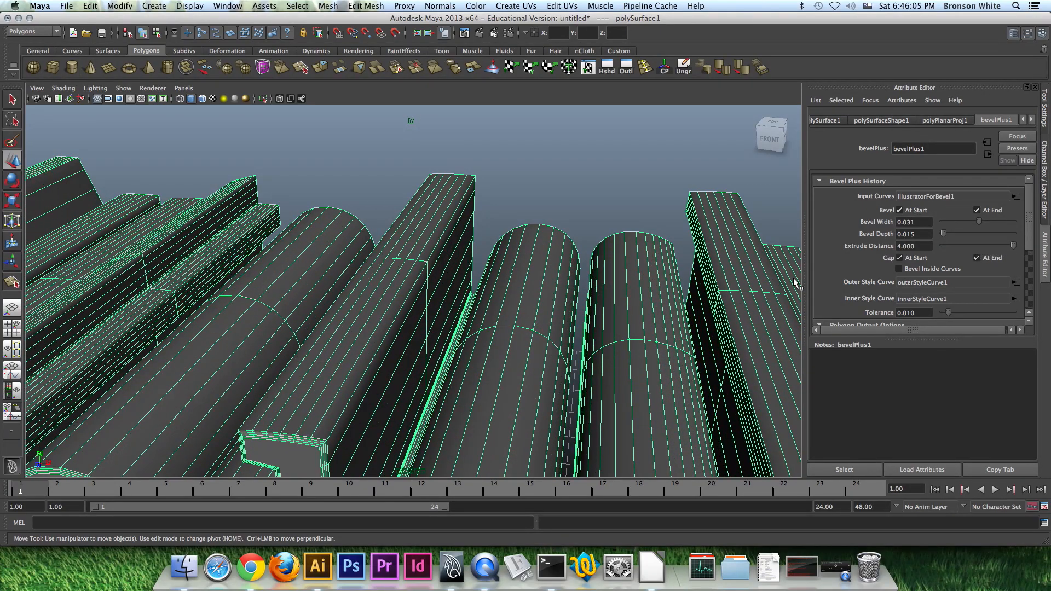
scroll(482, 293, "down", 3)
scroll(482, 293, "down", 5)
left_click_drag(491, 312, 523, 344, "alt")
left_click_drag(1013, 245, 948, 247)
left_click_drag(416, 263, 515, 278, "alt")
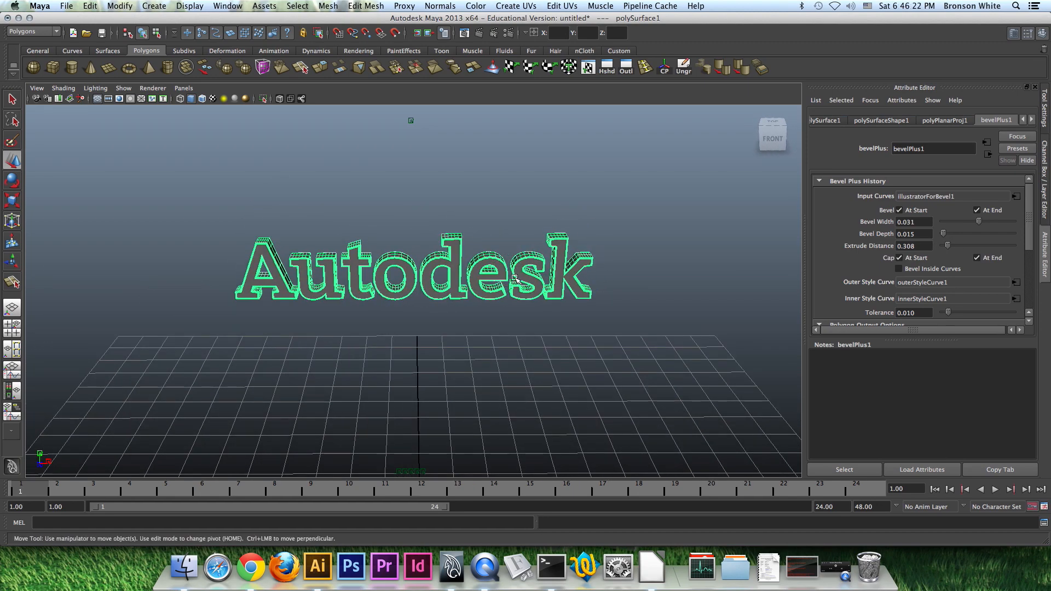
Step: Examine the segmentation of the Autodesk text's curved letter edges up close, with its polygon sampling options in view
right_click_drag(515, 278, 551, 283, "alt")
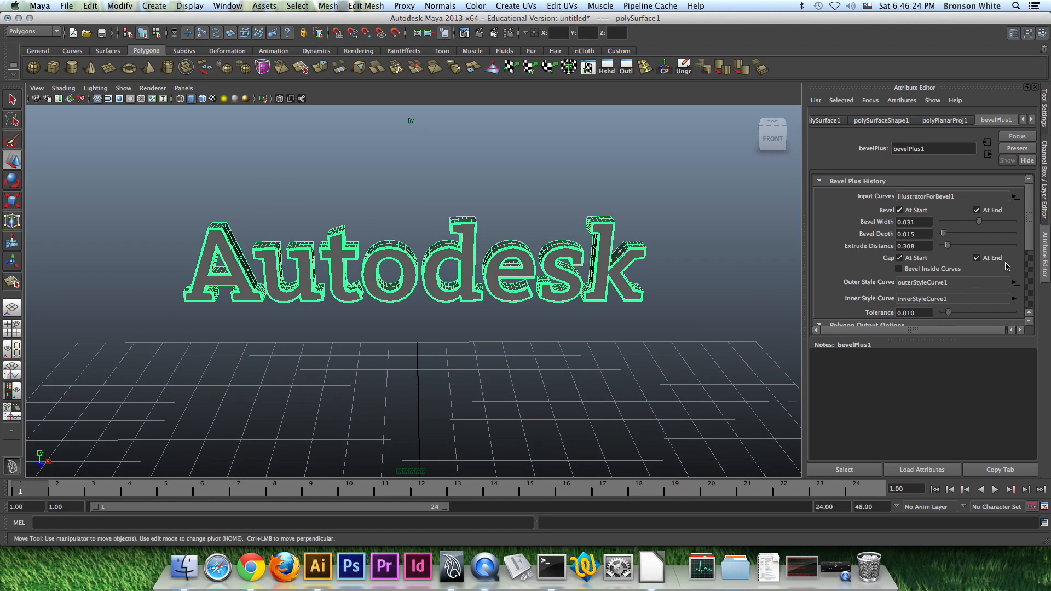
scroll(1017, 255, "down", 2)
scroll(948, 293, "down", 3)
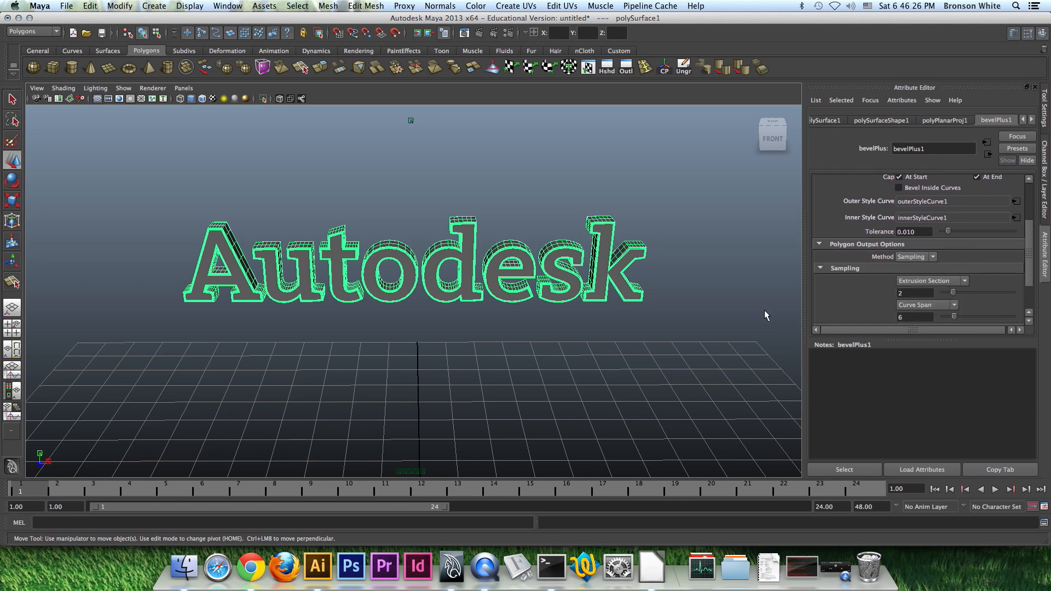
left_click(465, 277)
left_click_drag(465, 277, 457, 268, "alt")
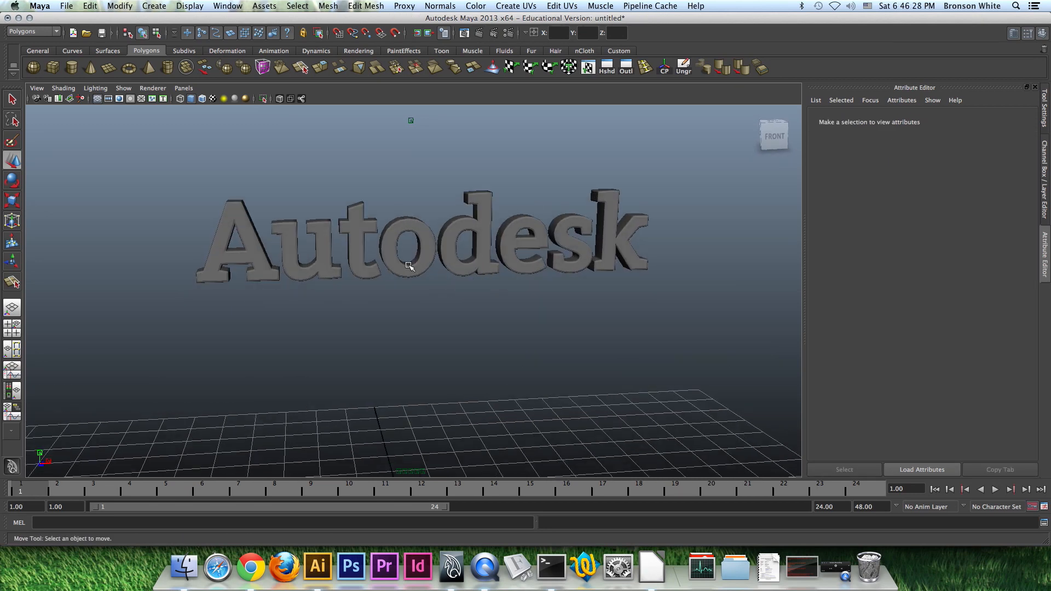
right_click_drag(423, 256, 643, 317, "alt")
middle_click_drag(420, 123, 430, 235, "alt")
right_click_drag(431, 235, 530, 270, "alt")
left_click_drag(498, 230, 500, 330, "alt")
left_click(499, 331)
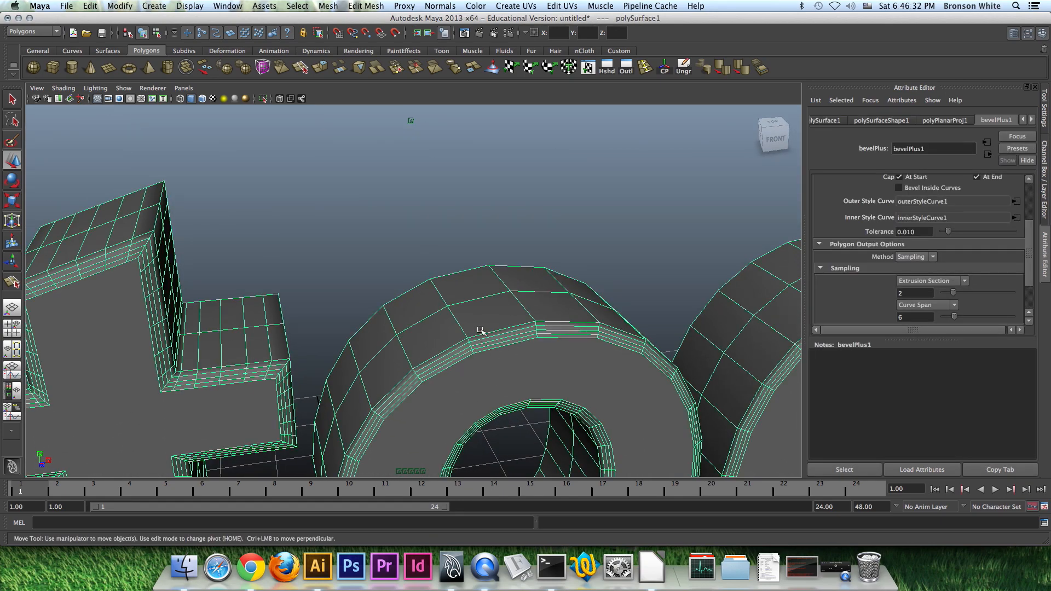
scroll(569, 316, "down", 10)
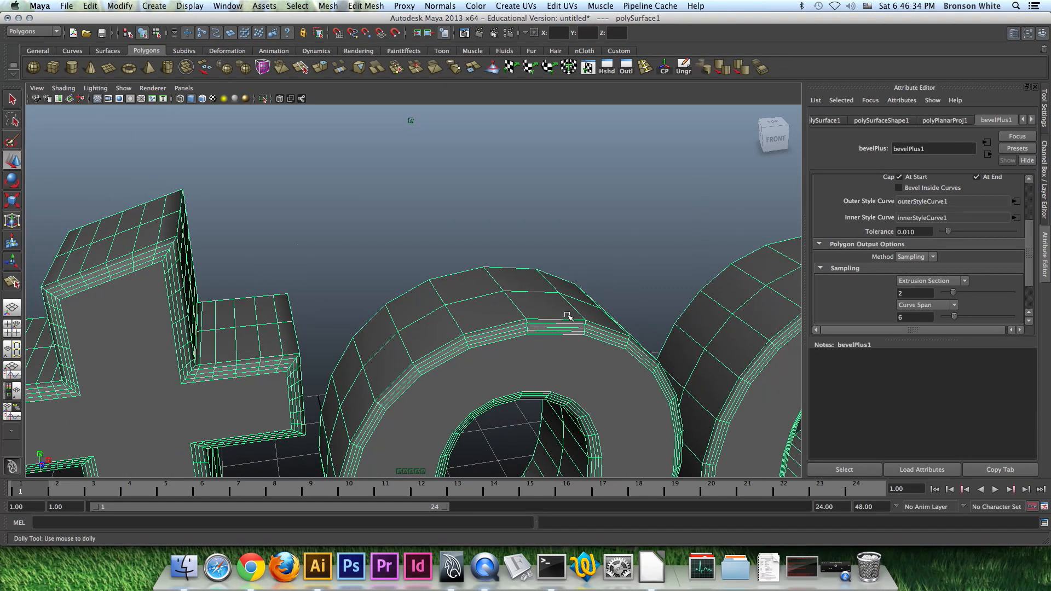
left_click_drag(565, 351, 562, 337, "alt")
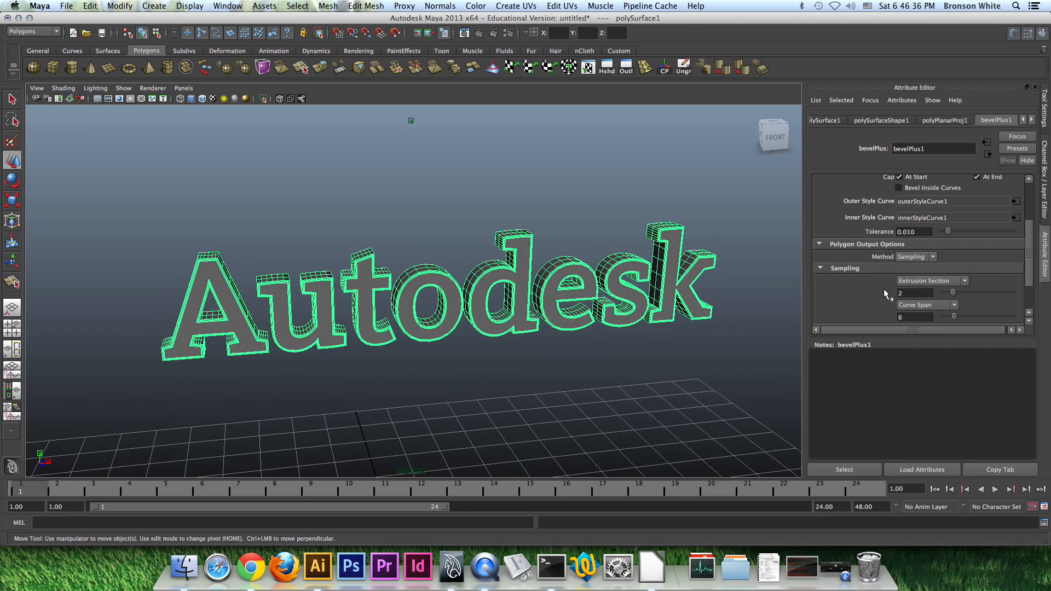
Step: Raise the Curve Span sampling of the Autodesk text to 18 and check the letter curves in shaded view
left_click(821, 246)
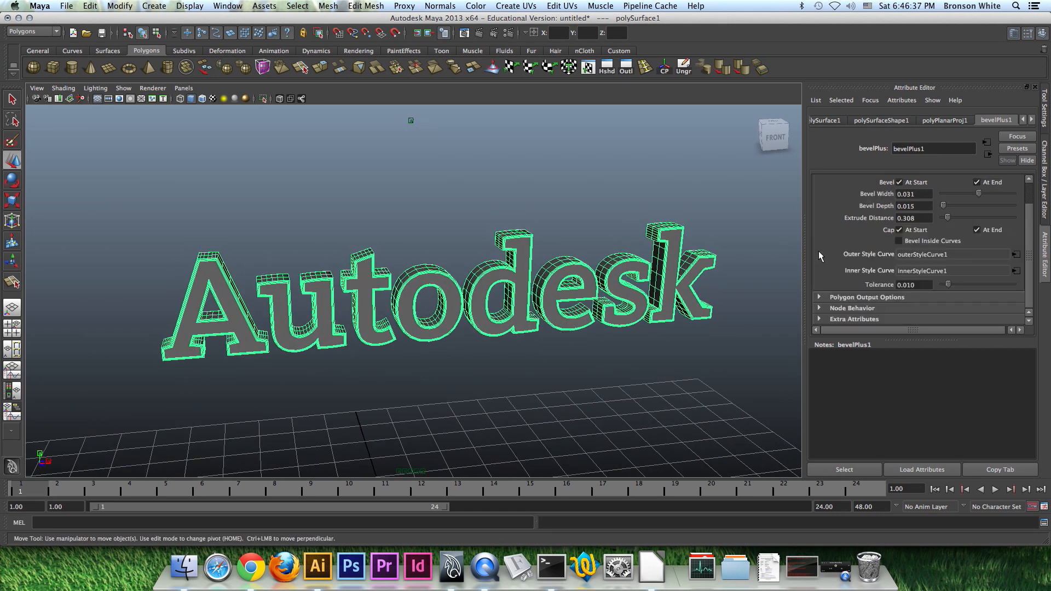
left_click(820, 301)
scroll(848, 268, "down", 3)
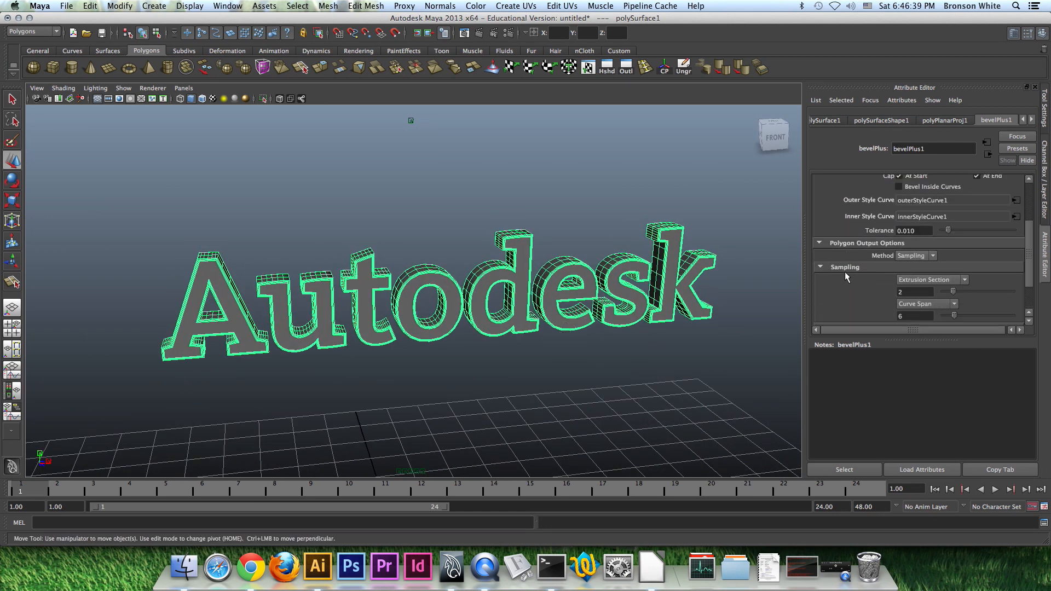
left_click_drag(954, 292, 981, 292)
left_click(551, 363)
left_click_drag(551, 363, 593, 369, "alt")
scroll(448, 365, "up", 8)
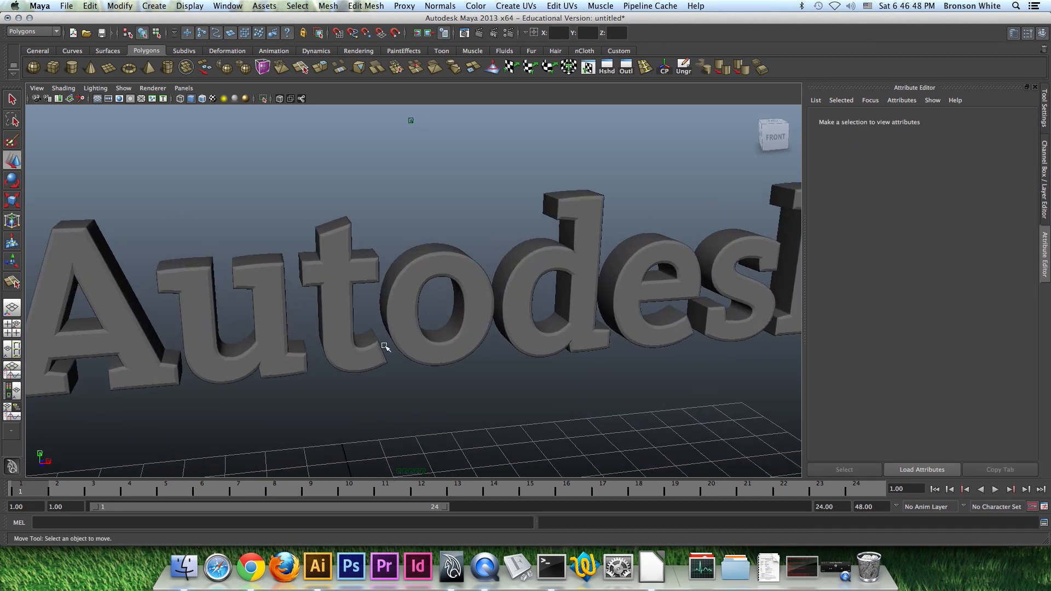
left_click_drag(457, 307, 472, 305, "alt")
scroll(490, 313, "down", 6)
right_click_drag(490, 312, 425, 310, "alt")
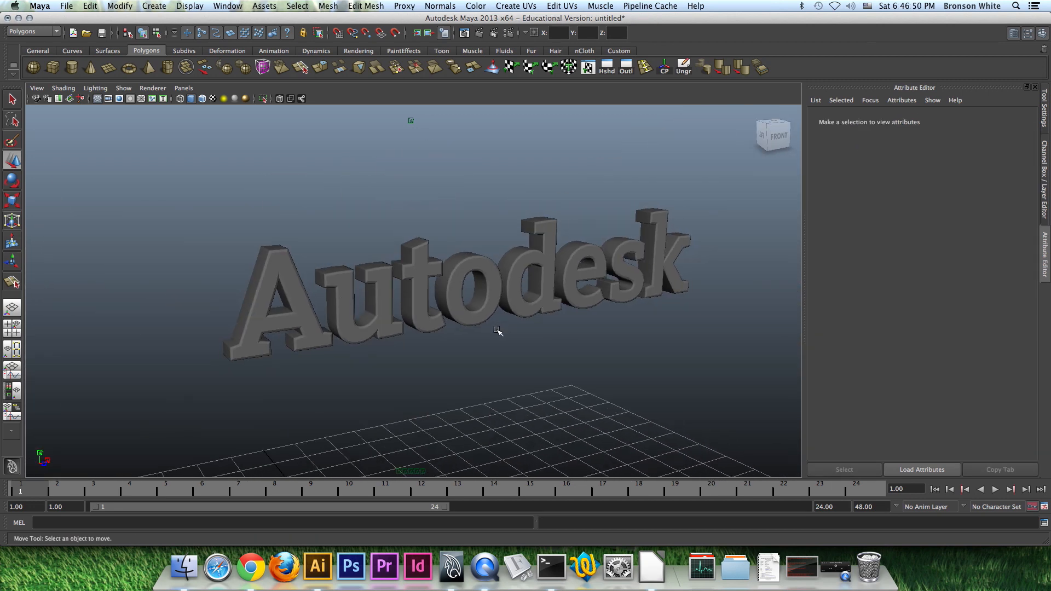
left_click_drag(496, 331, 438, 321, "alt")
Step: Show the Poly Count heads-up display and select the Autodesk text to read its component counts
left_click(193, 5)
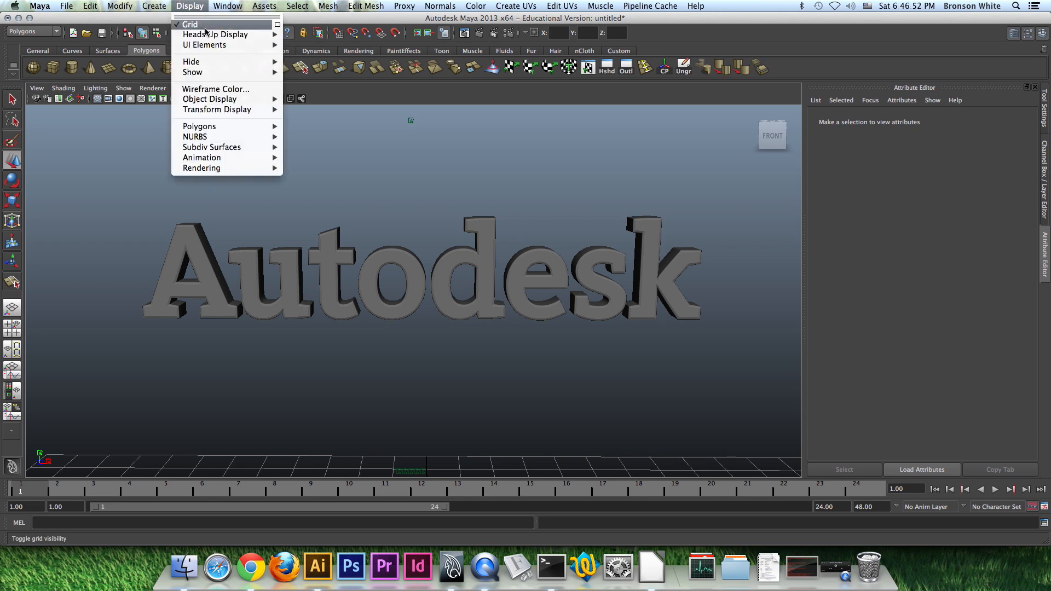
mouse_move(220, 36)
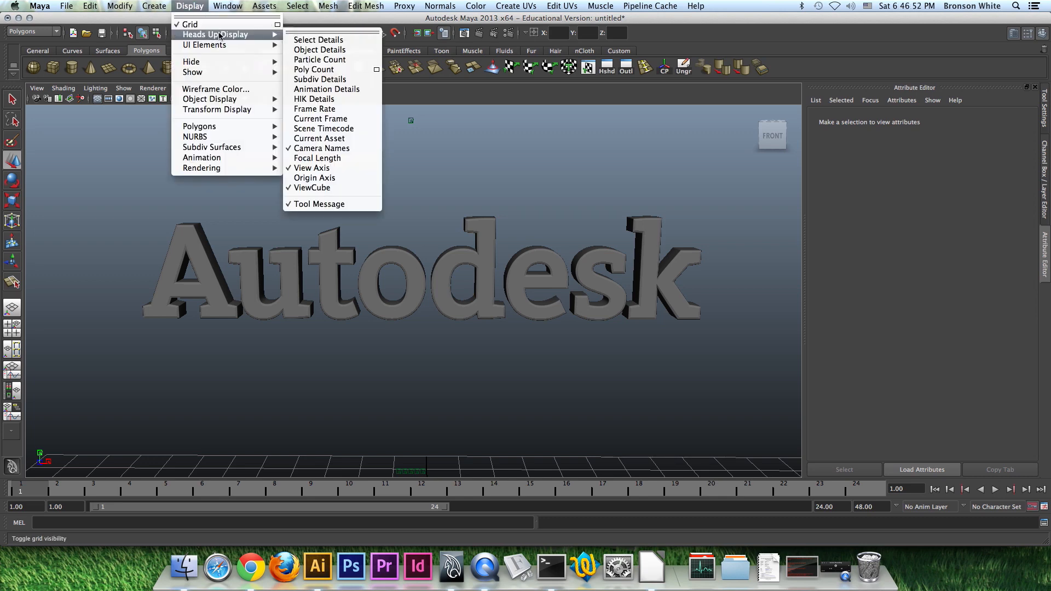
left_click(323, 69)
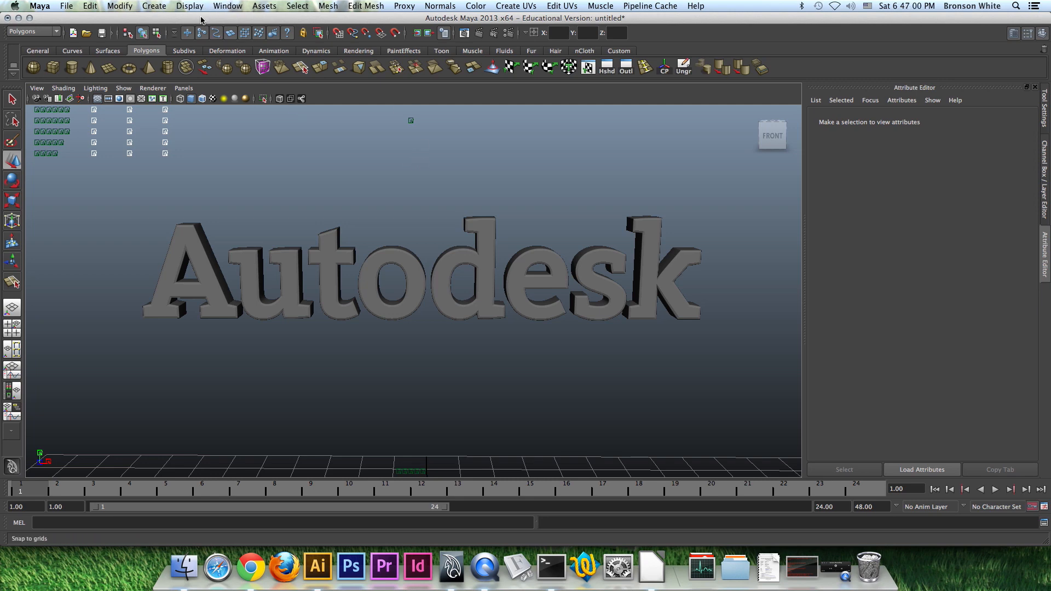
left_click_drag(511, 284, 516, 292, "alt")
left_click(585, 321)
left_click_drag(586, 322, 427, 340, "alt")
right_click_drag(427, 340, 506, 354, "alt")
left_click_drag(506, 355, 467, 355, "alt")
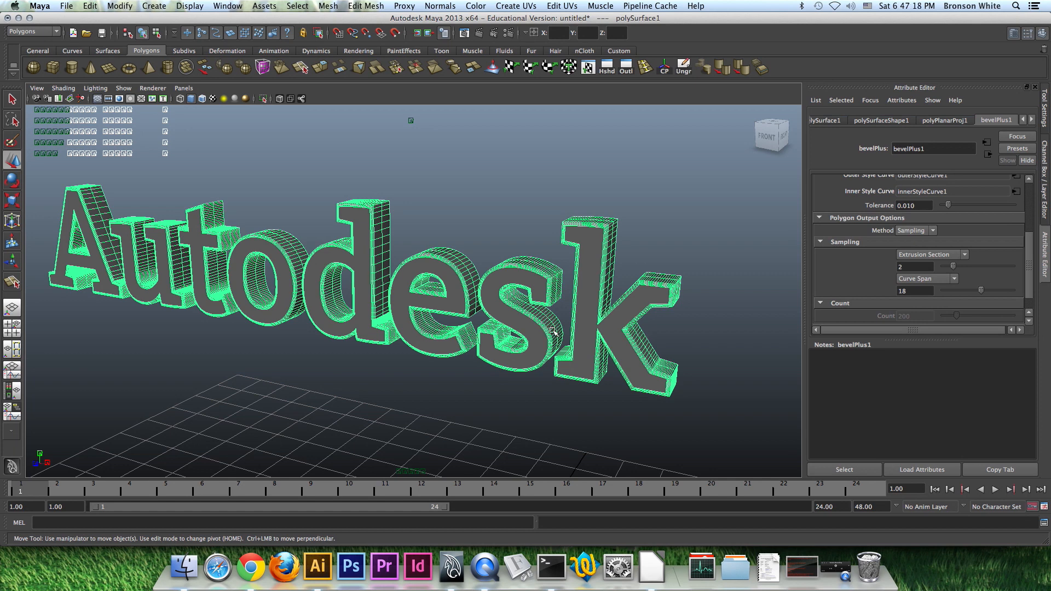
Step: Hide the Poly Count heads-up display
left_click(189, 6)
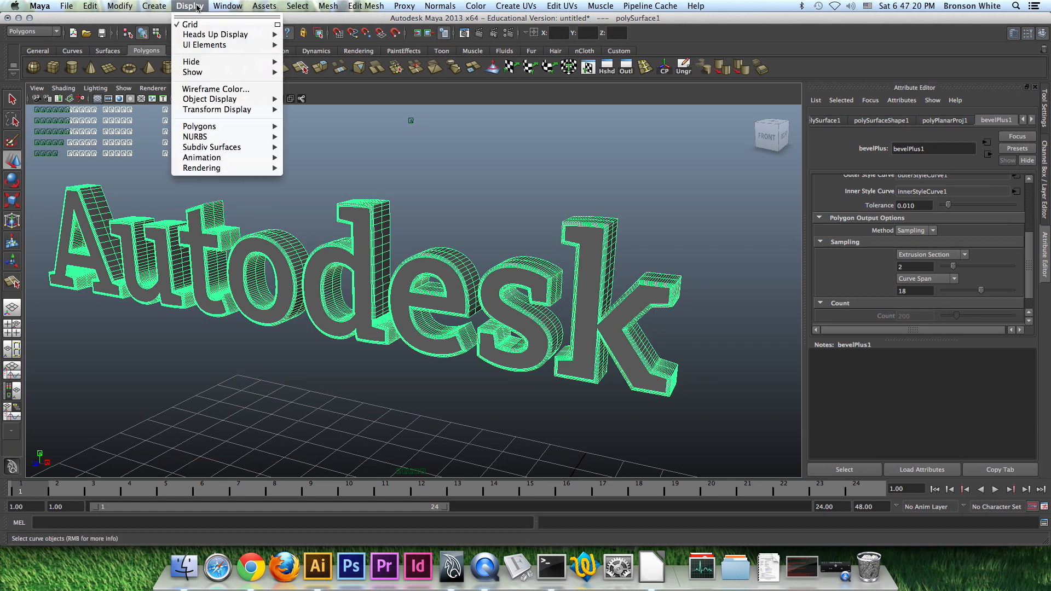
mouse_move(239, 37)
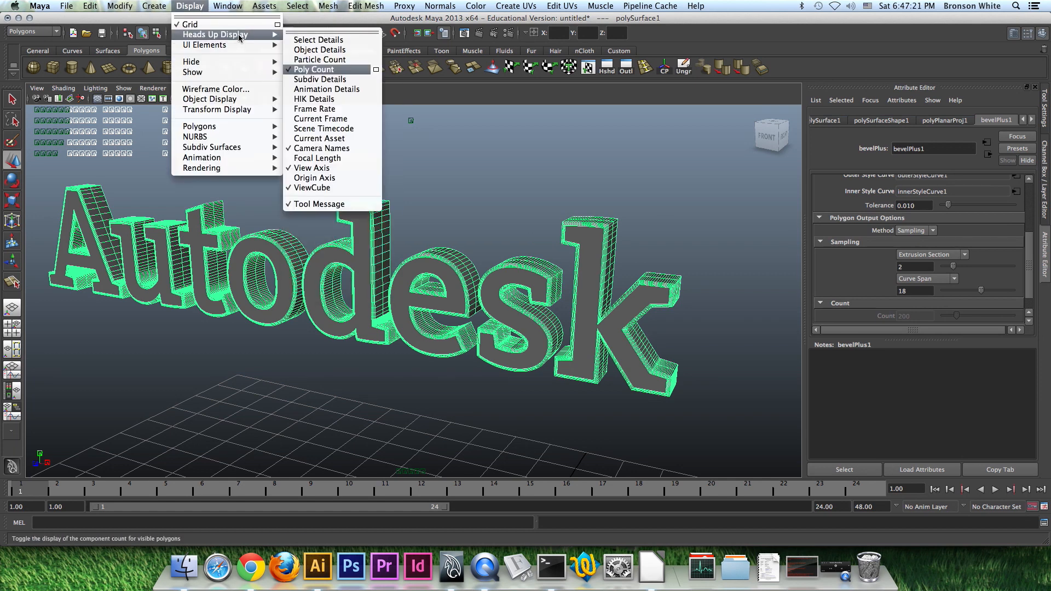
left_click(311, 69)
Step: Examine the text's wireframe density around the letters u, t, o and d from several angles
left_click_drag(414, 297, 517, 319, "alt")
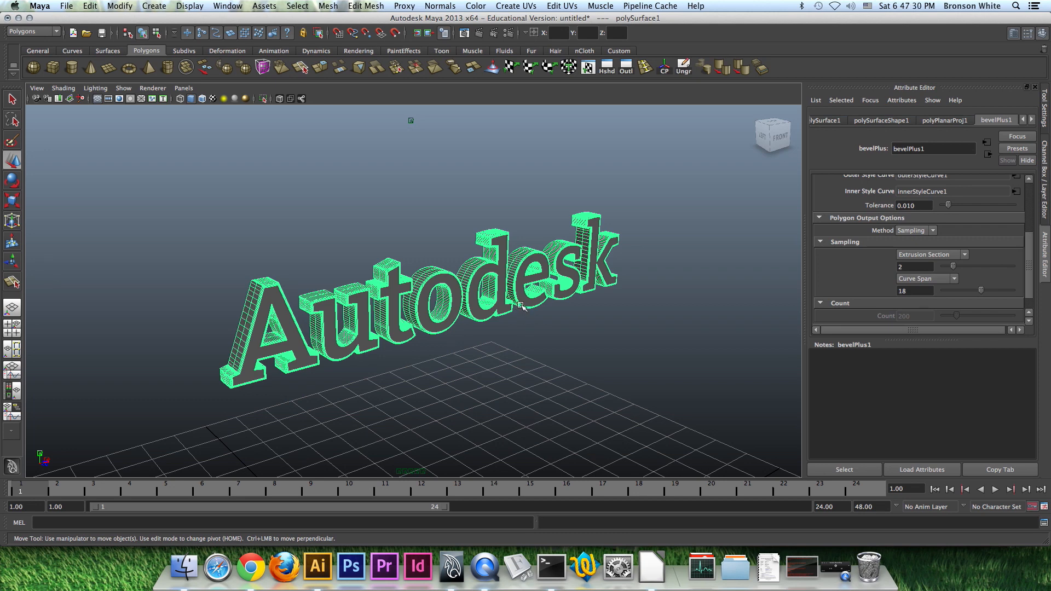
left_click_drag(546, 299, 498, 310, "alt")
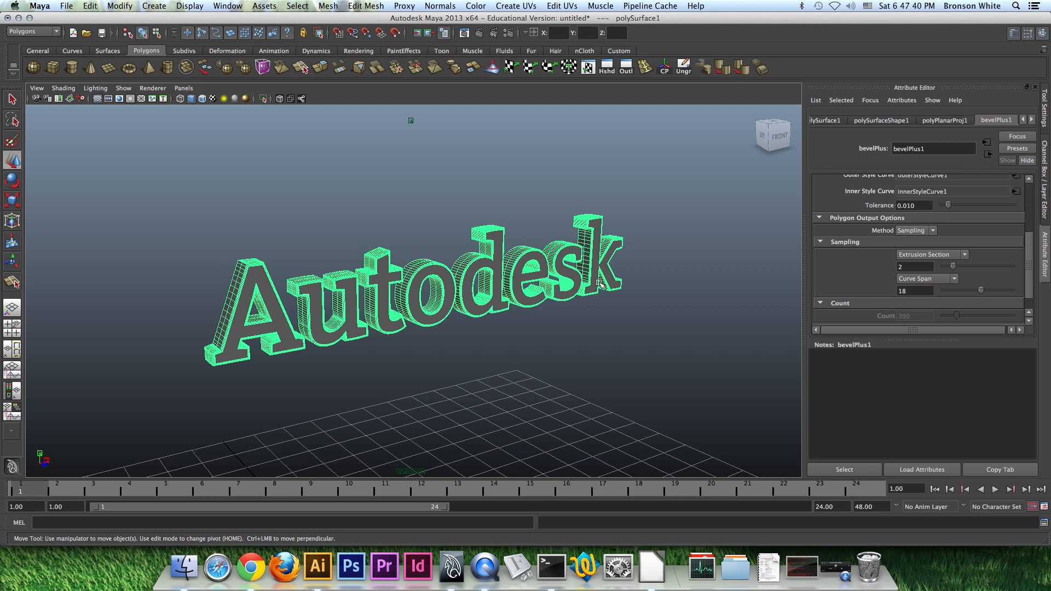
left_click_drag(633, 309, 584, 319, "alt")
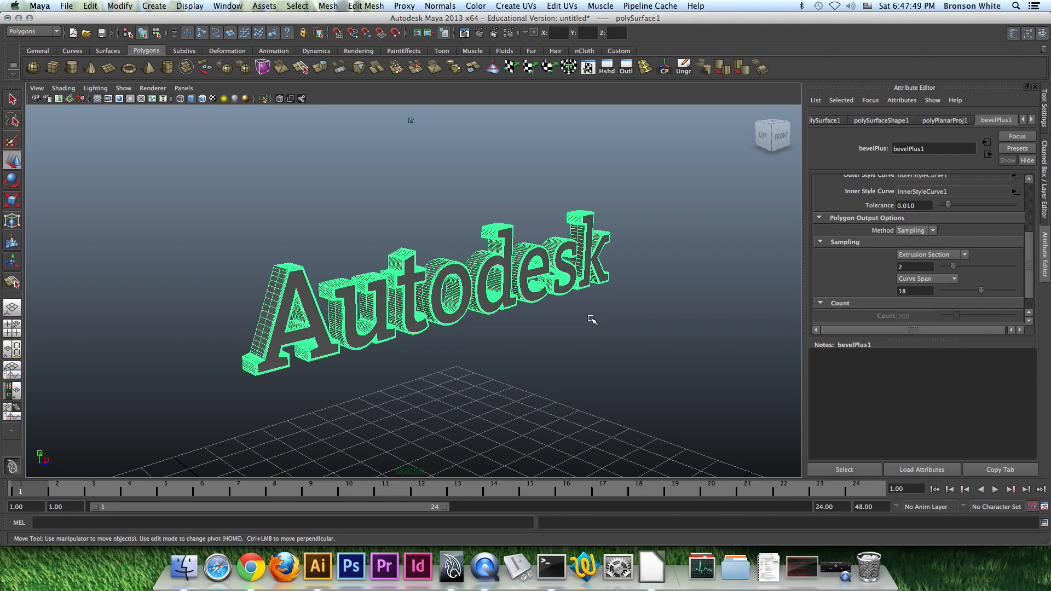
left_click_drag(539, 326, 490, 317, "alt")
right_click_drag(491, 317, 629, 331, "alt")
left_click_drag(630, 331, 521, 312, "alt")
right_click_drag(520, 312, 537, 323, "alt")
middle_click_drag(472, 321, 554, 312, "alt")
middle_click_drag(401, 260, 502, 347, "alt")
right_click_drag(502, 347, 587, 370, "alt")
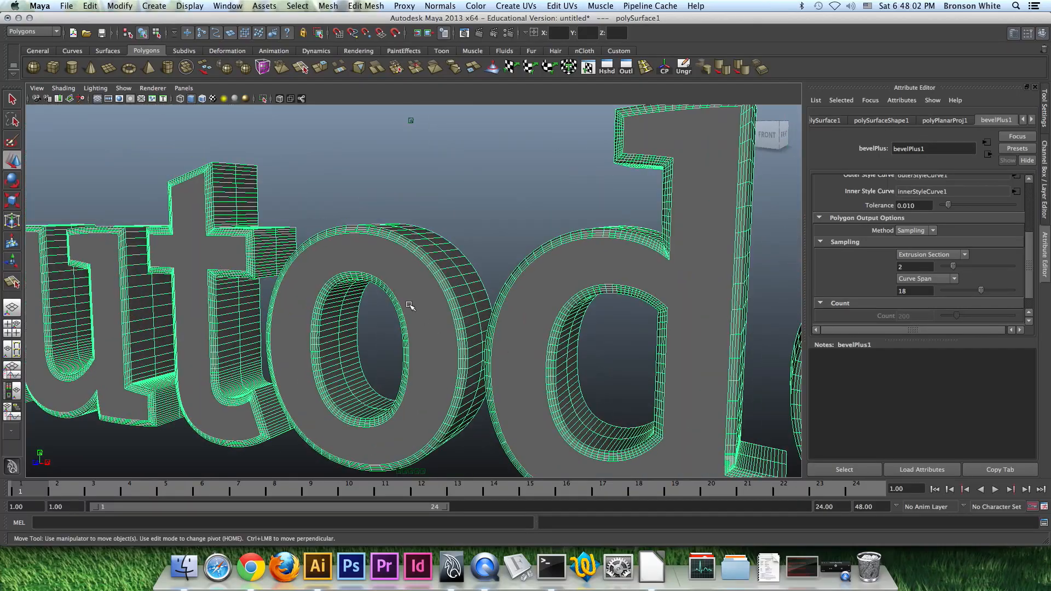
left_click_drag(410, 305, 470, 332, "alt")
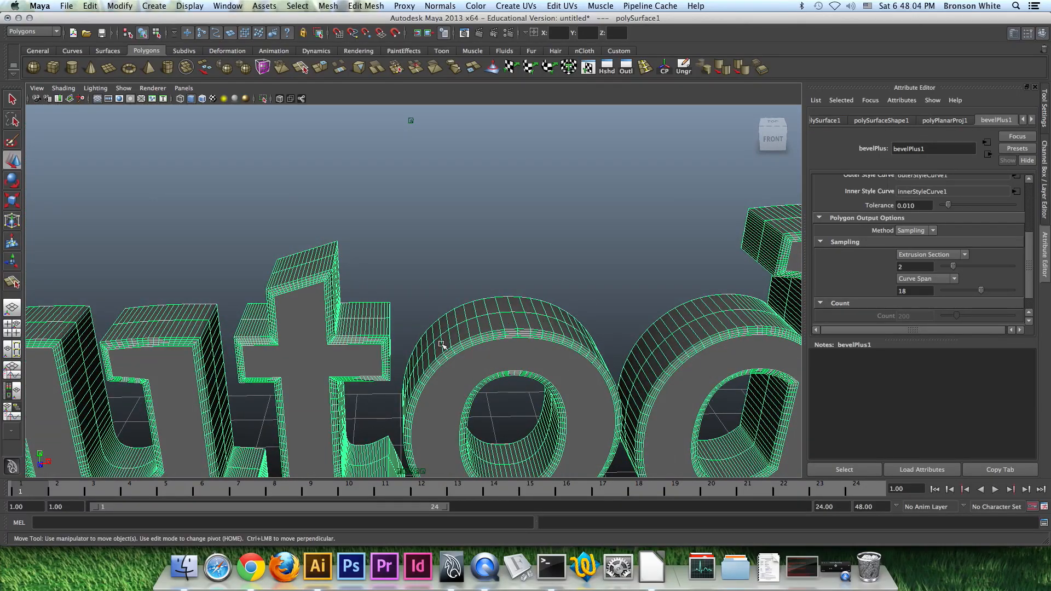
middle_click_drag(566, 392, 537, 255, "alt")
left_click_drag(551, 394, 547, 366, "alt")
middle_click_drag(513, 302, 496, 357, "alt")
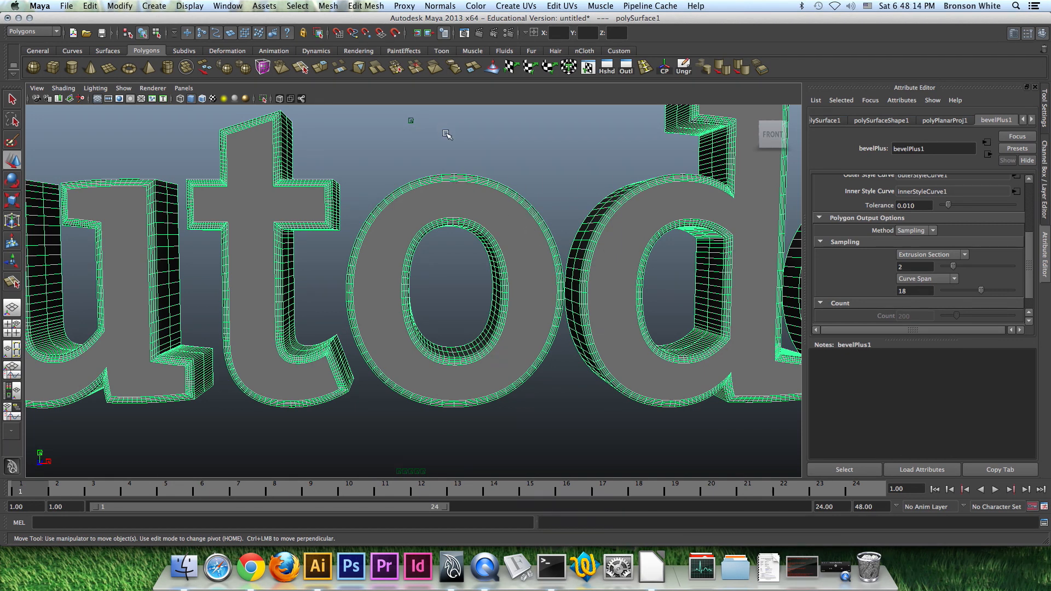
Step: Examine the bevel mesh at the corners of the d's foot, then inspect the deselected, shaded lettering
left_click_drag(431, 267, 397, 251, "alt")
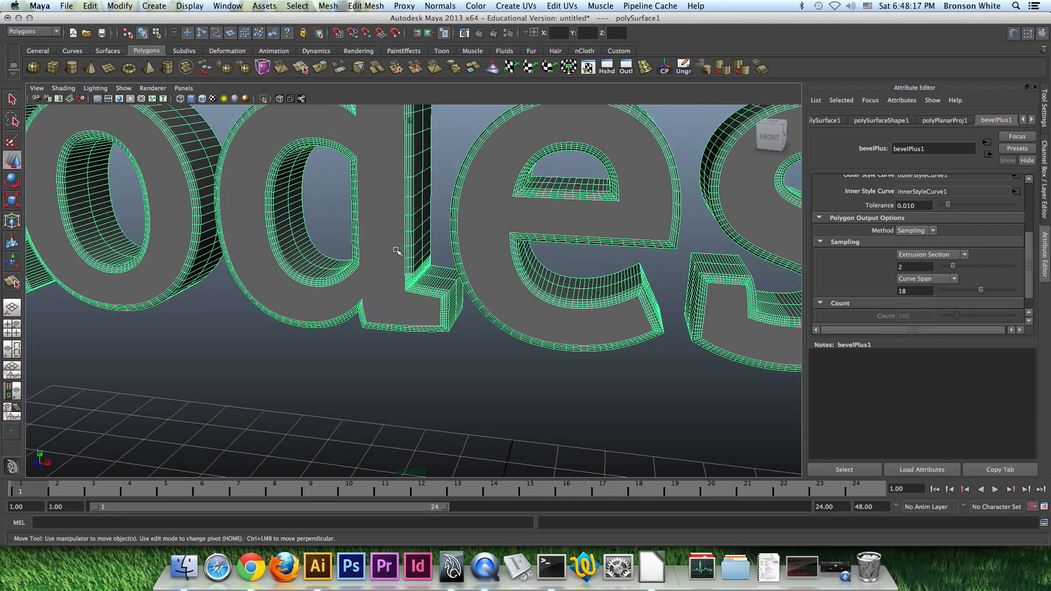
right_click_drag(396, 251, 543, 287, "alt")
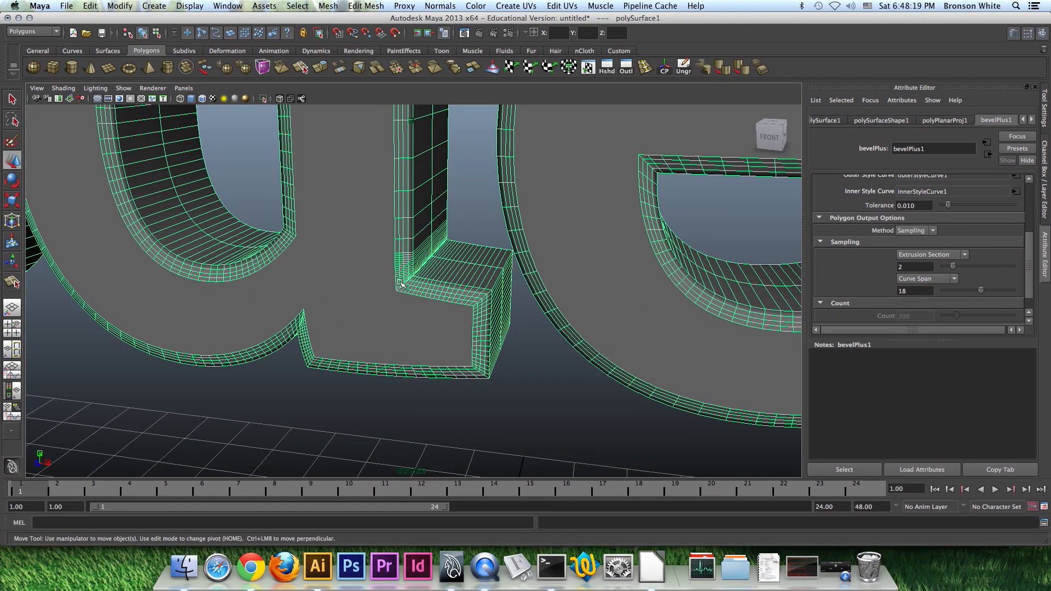
left_click_drag(448, 278, 446, 239, "alt")
scroll(438, 232, "up", 5)
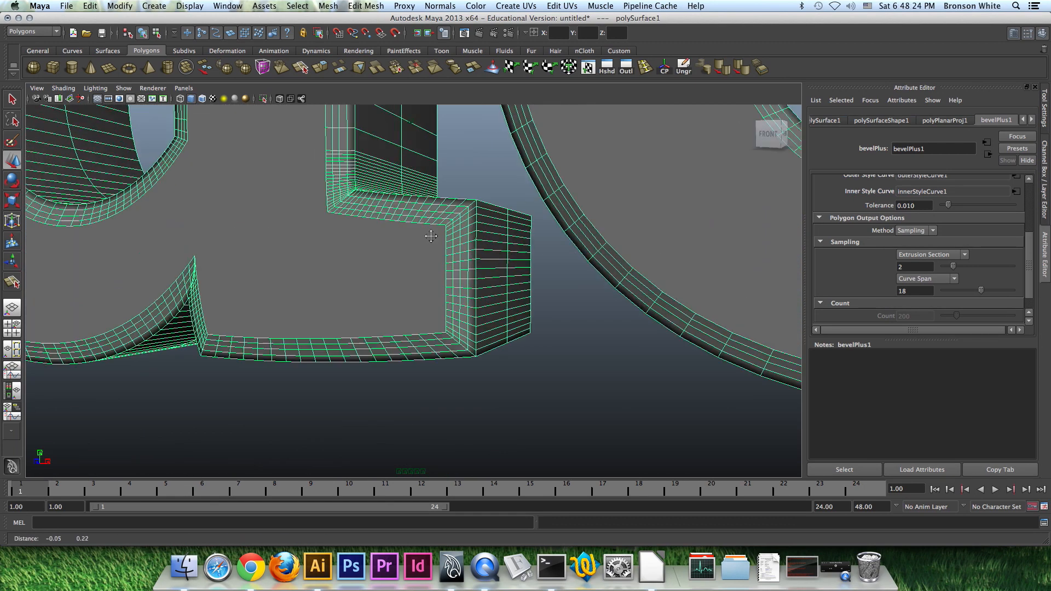
left_click_drag(383, 224, 450, 233, "alt")
right_click_drag(451, 233, 191, 238, "alt")
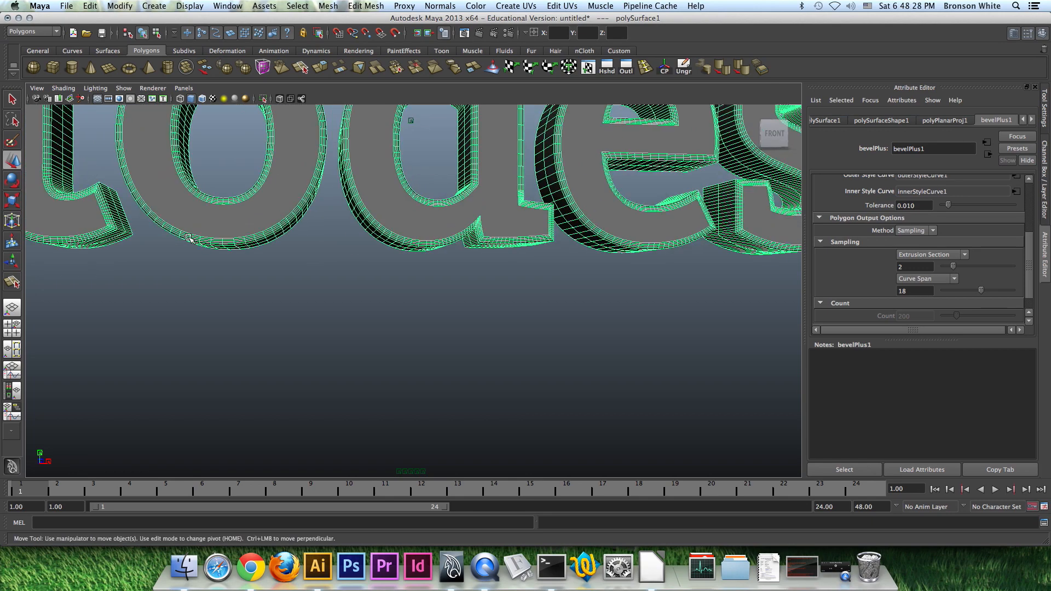
right_click_drag(427, 261, 245, 251, "alt")
left_click(391, 324)
left_click_drag(301, 271, 381, 299, "alt")
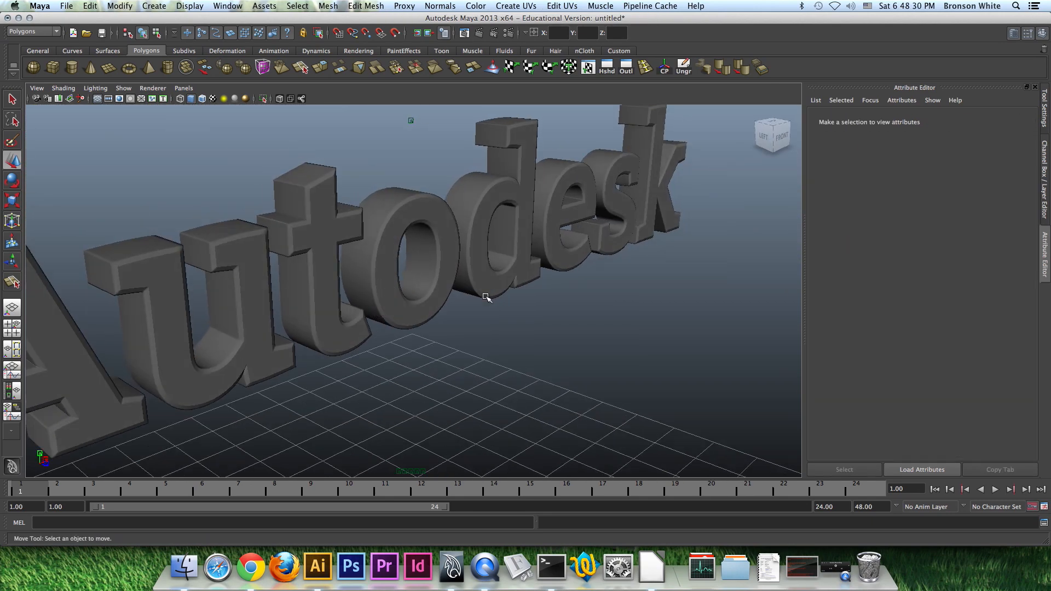
right_click_drag(488, 298, 359, 320, "alt")
left_click_drag(569, 315, 435, 315, "alt")
Step: Set the Style of the Autodesk text's outer style curve to Convex In and check the bevelled edges
left_click(431, 242)
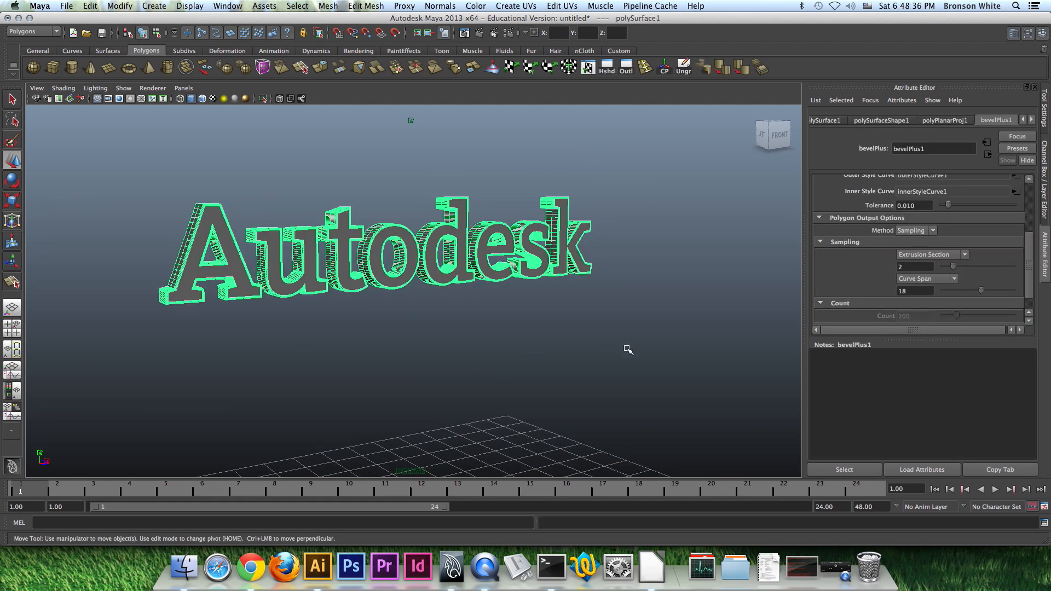
scroll(846, 274, "up", 5)
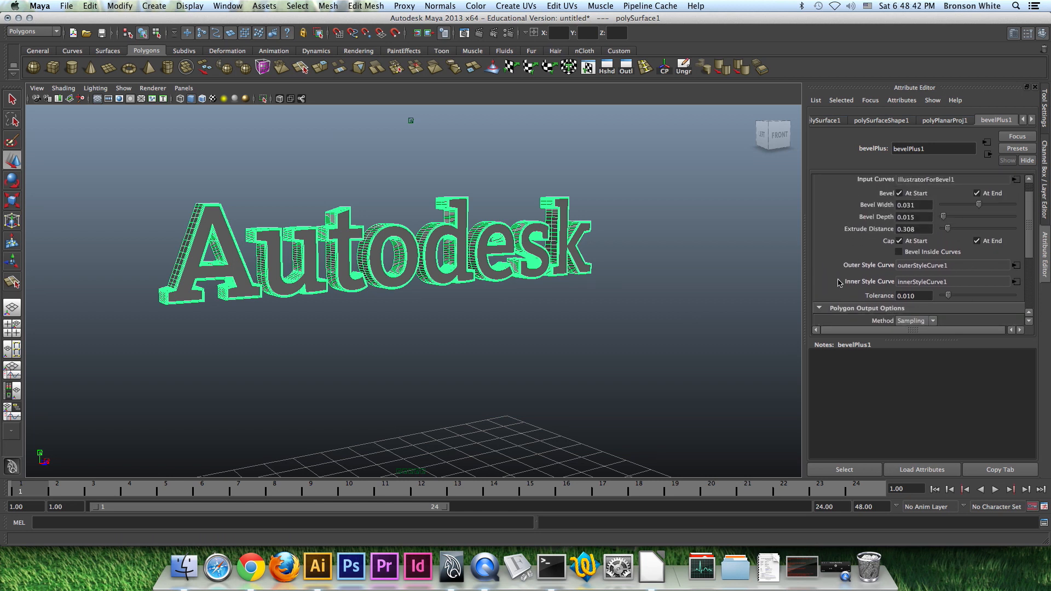
left_click(1015, 265)
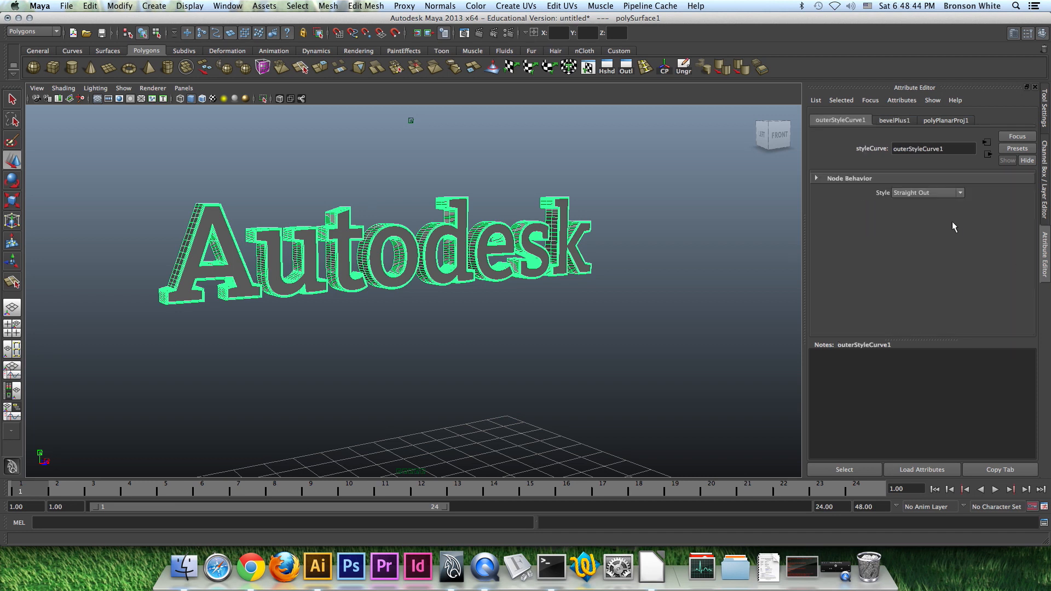
left_click(931, 193)
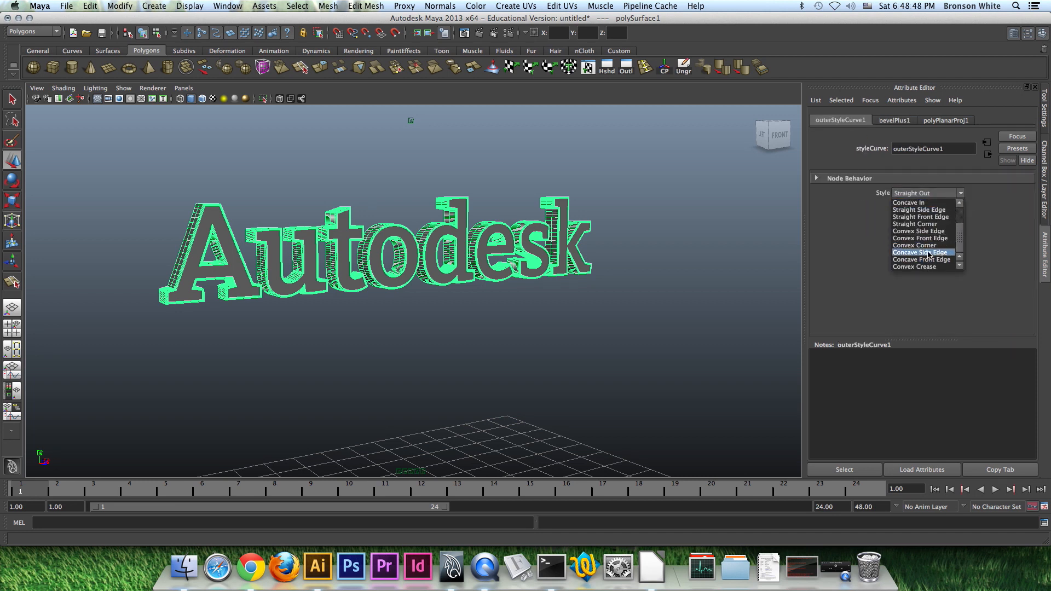
scroll(924, 236, "up", 2)
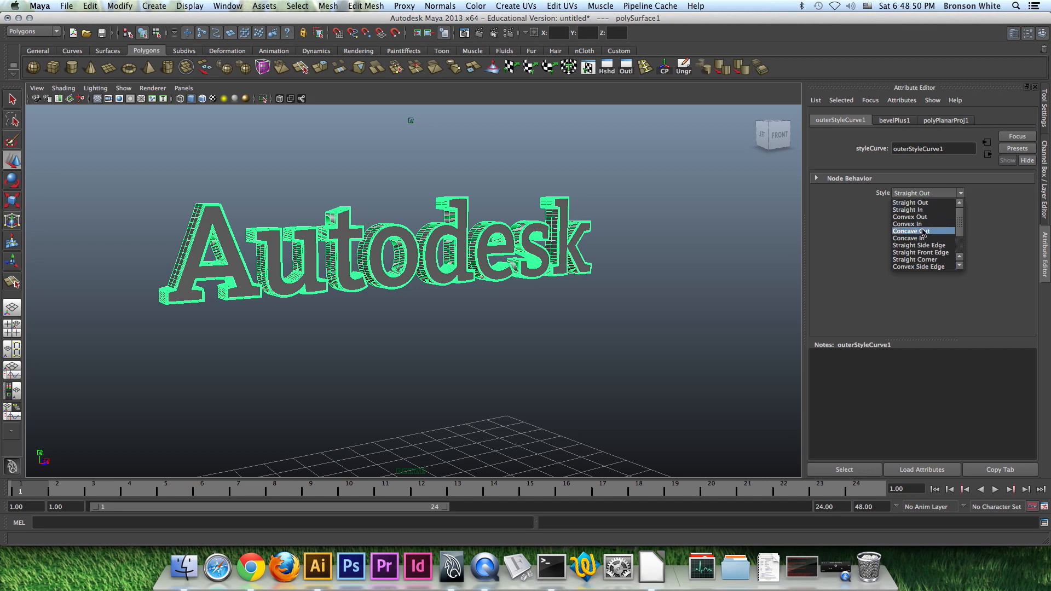
left_click(913, 224)
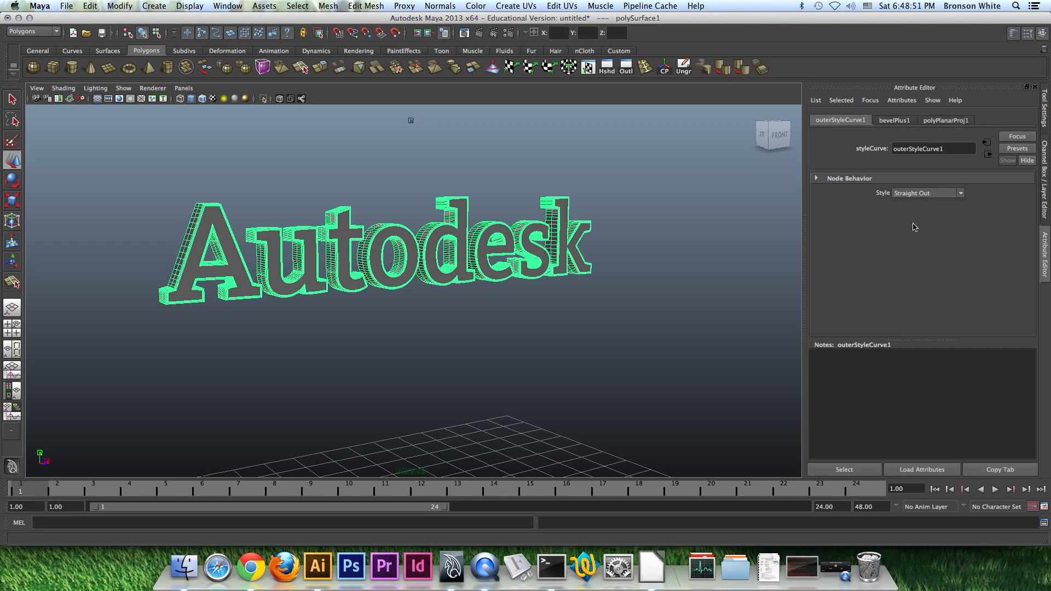
left_click_drag(362, 308, 504, 329, "alt")
right_click_drag(505, 329, 657, 352, "alt")
left_click_drag(657, 352, 558, 313, "alt")
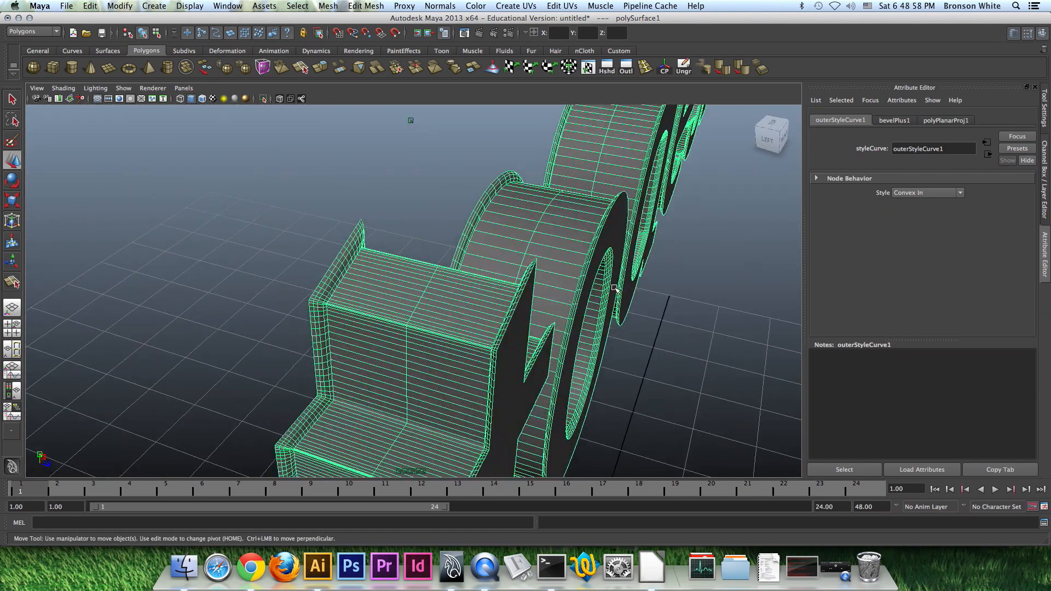
right_click_drag(559, 314, 554, 319, "alt")
left_click_drag(606, 328, 635, 309, "alt")
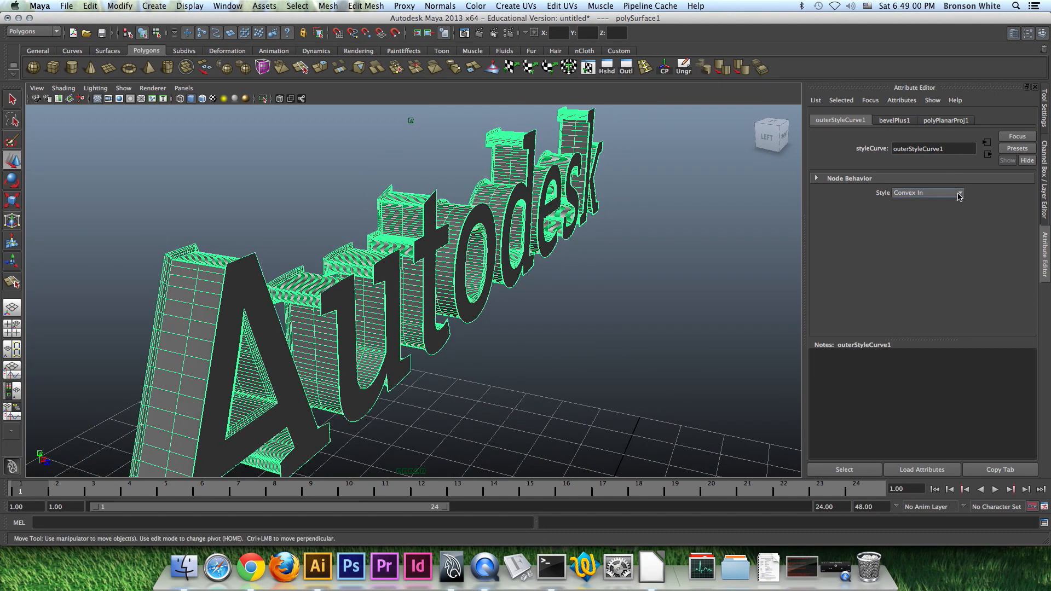
Step: Try the Concave Out Style on the Autodesk text's outer style curve and check the bevelled edges from the front
left_click(958, 195)
left_click(933, 231)
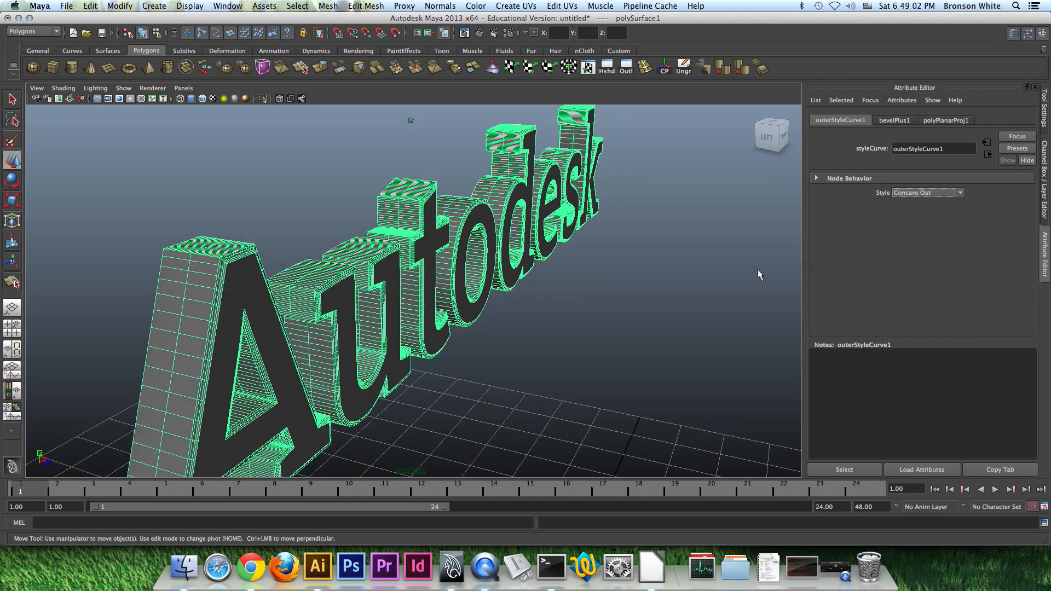
left_click_drag(619, 310, 563, 235, "alt")
left_click(489, 326)
left_click(563, 234)
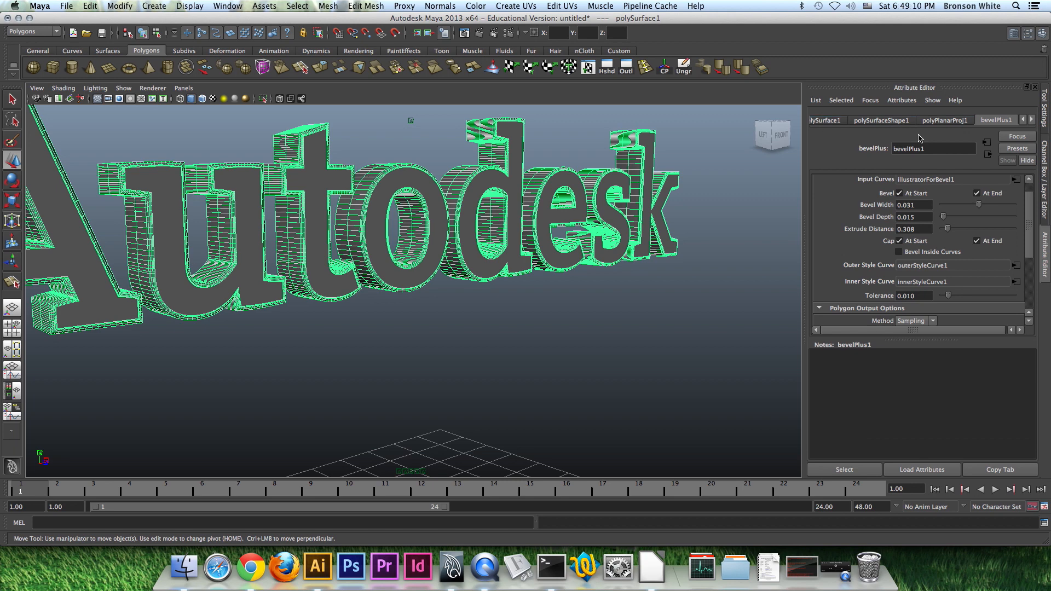
Step: Try the Concave In and Straight Side Edge styles on the text's outer style curve
left_click(1028, 120)
left_click(1029, 121)
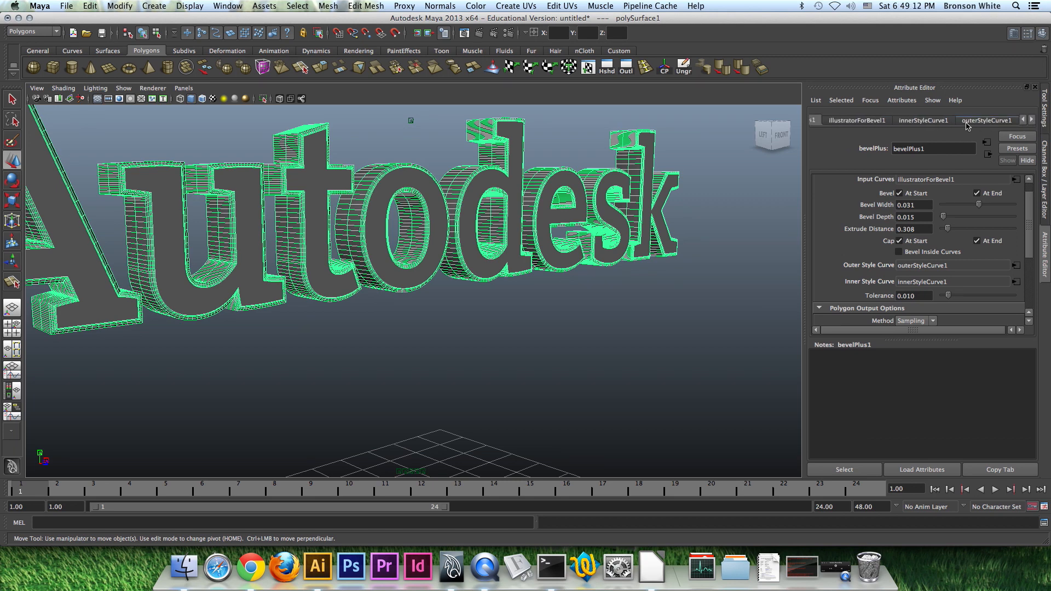
left_click(969, 120)
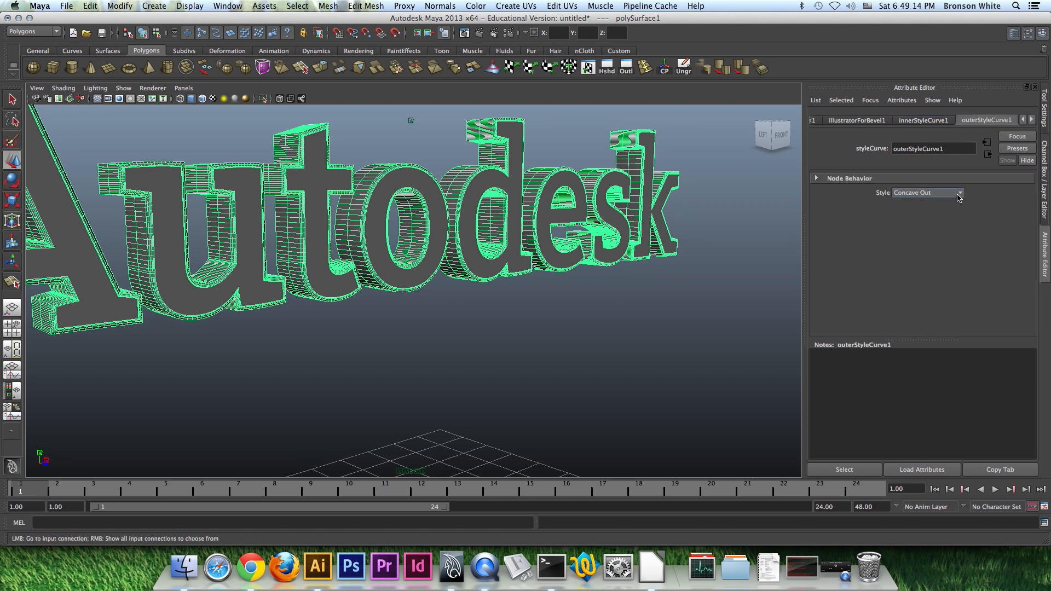
left_click(958, 194)
left_click(936, 238)
left_click(956, 192)
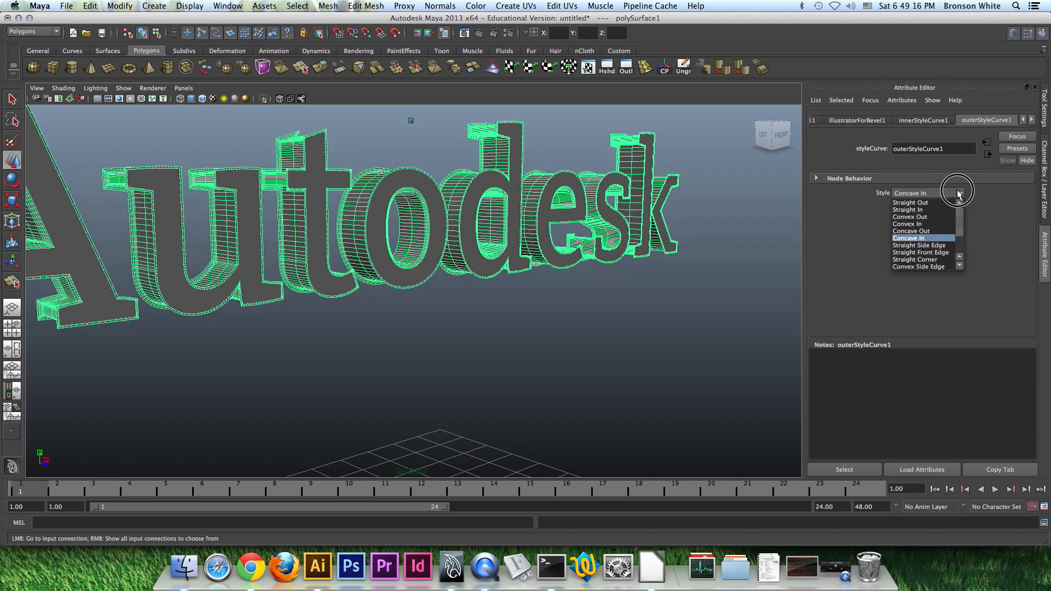
left_click(943, 246)
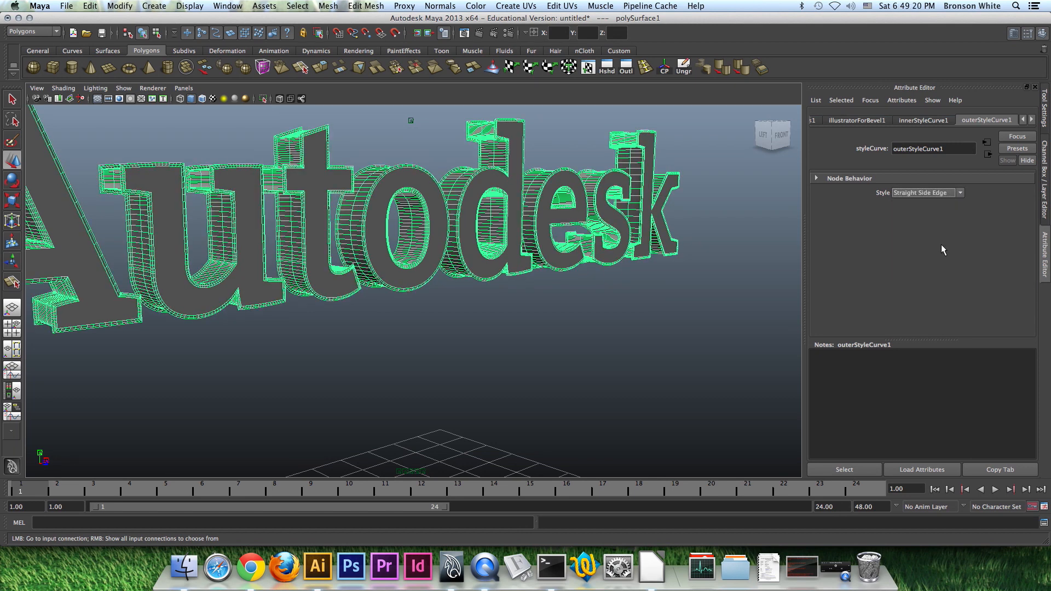
Step: Try the Straight Front Edge Style on the outer style curve and inspect the deselected lettering up close
left_click(961, 192)
left_click(945, 252)
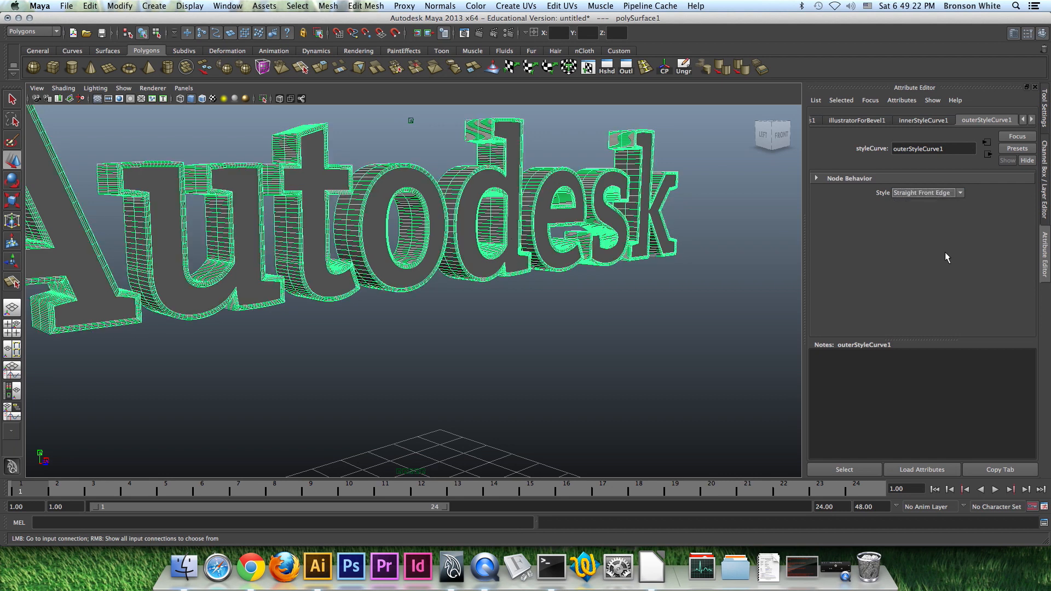
left_click_drag(558, 315, 591, 293, "alt")
left_click(586, 328)
scroll(624, 326, "up", 5)
scroll(591, 294, "down", 5)
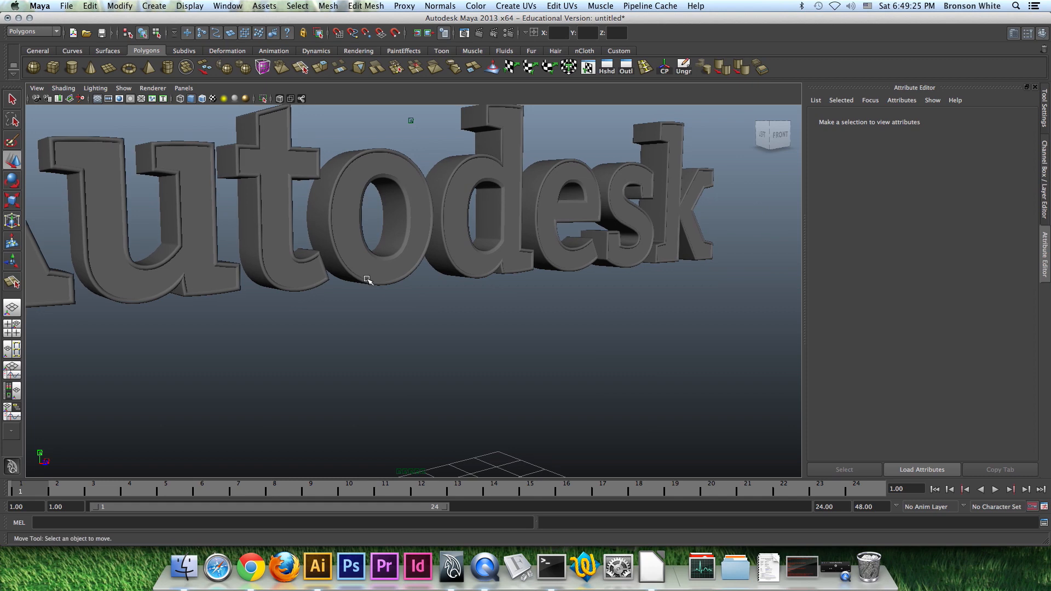
left_click_drag(432, 345, 385, 338, "alt")
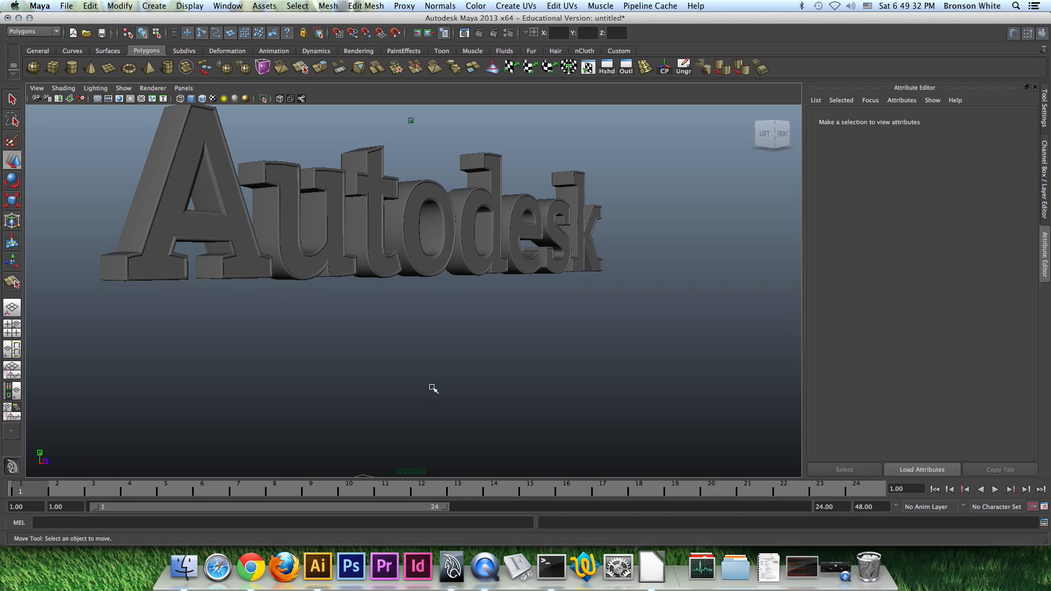
Step: Reselect the Autodesk text and try the Convex Side Edge Style on its outer style curve
left_click(333, 199)
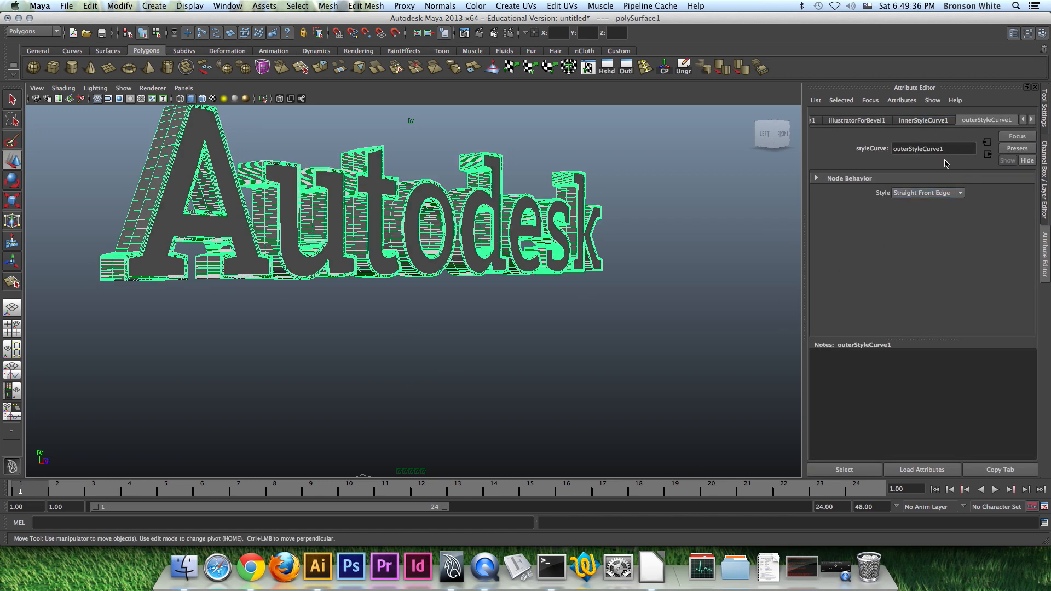
left_click(960, 192)
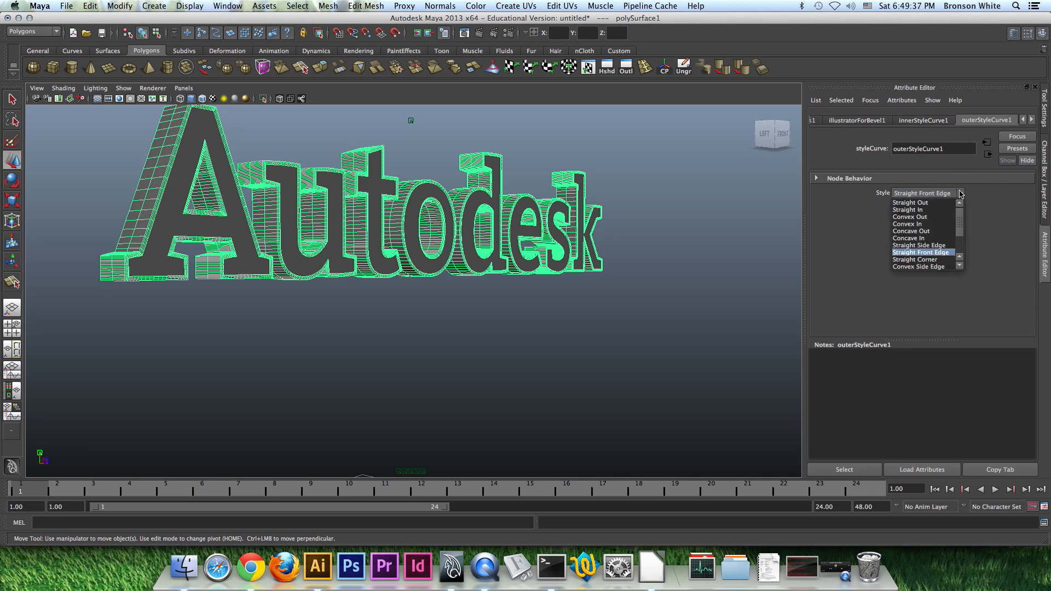
left_click(924, 267)
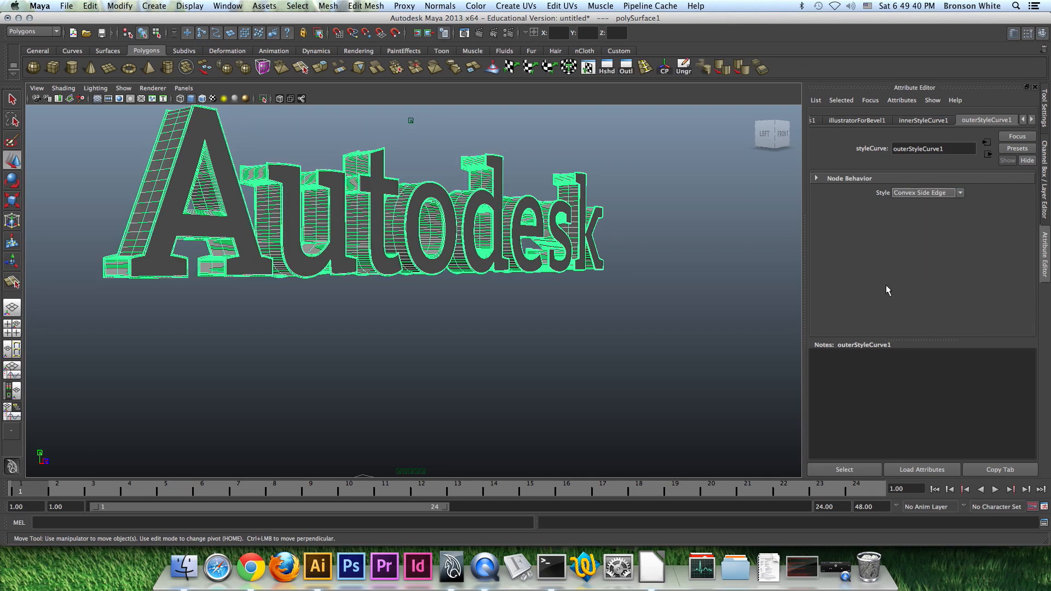
left_click_drag(685, 266, 650, 263, "alt")
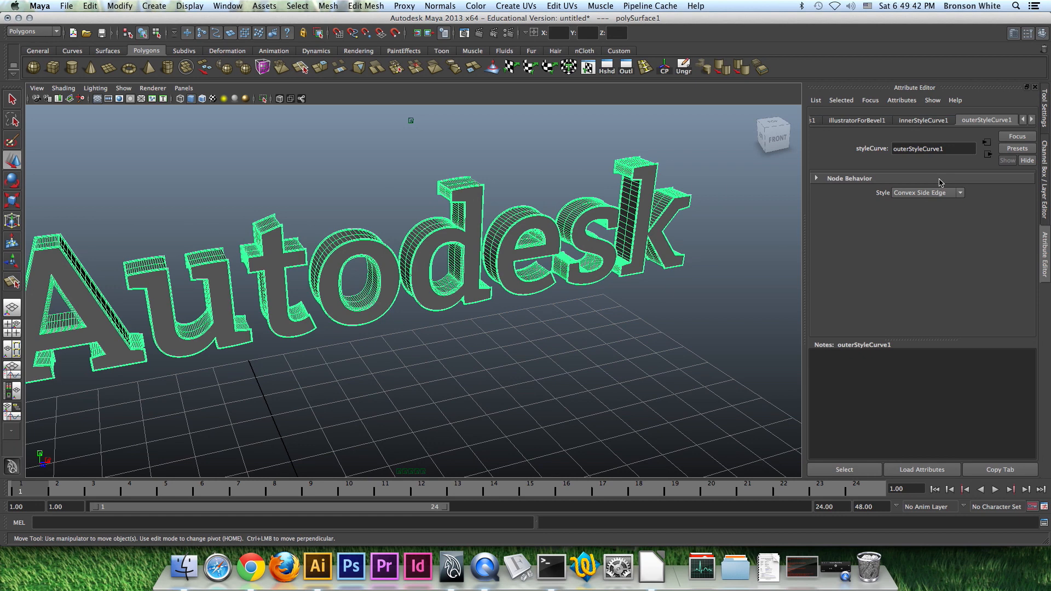
Step: Choose another edge Style for the text's outer style curve and inspect the deselected, shaded lettering
left_click(924, 192)
left_click(934, 270)
left_click(586, 311)
left_click_drag(586, 312, 453, 280, "alt")
scroll(482, 299, "down", 3)
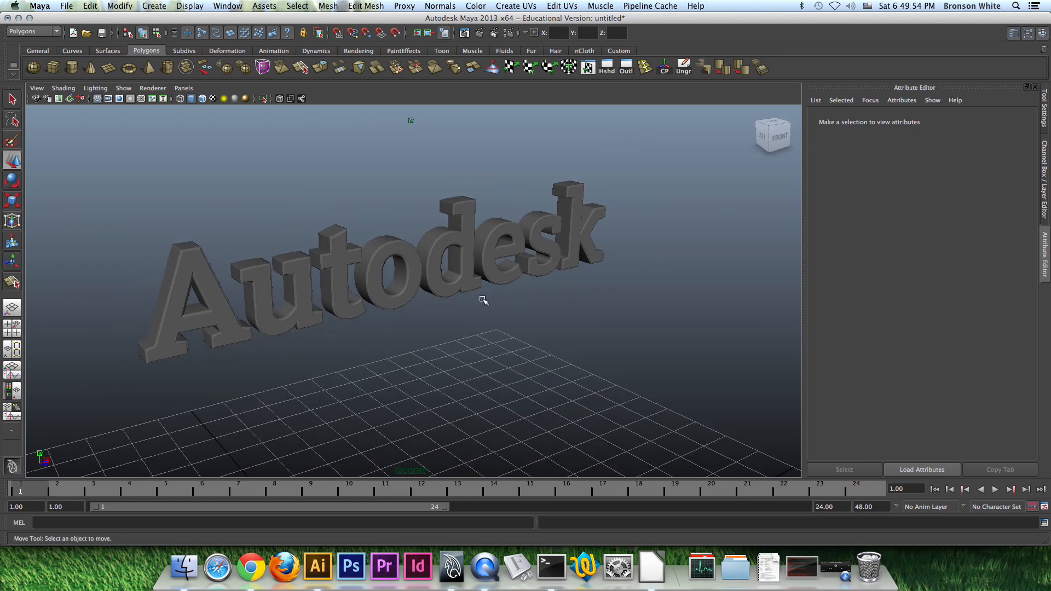
Step: Set the Style of the text's inner style curve to Convex Crease and check the shaded letters
left_click(405, 255)
left_click(924, 120)
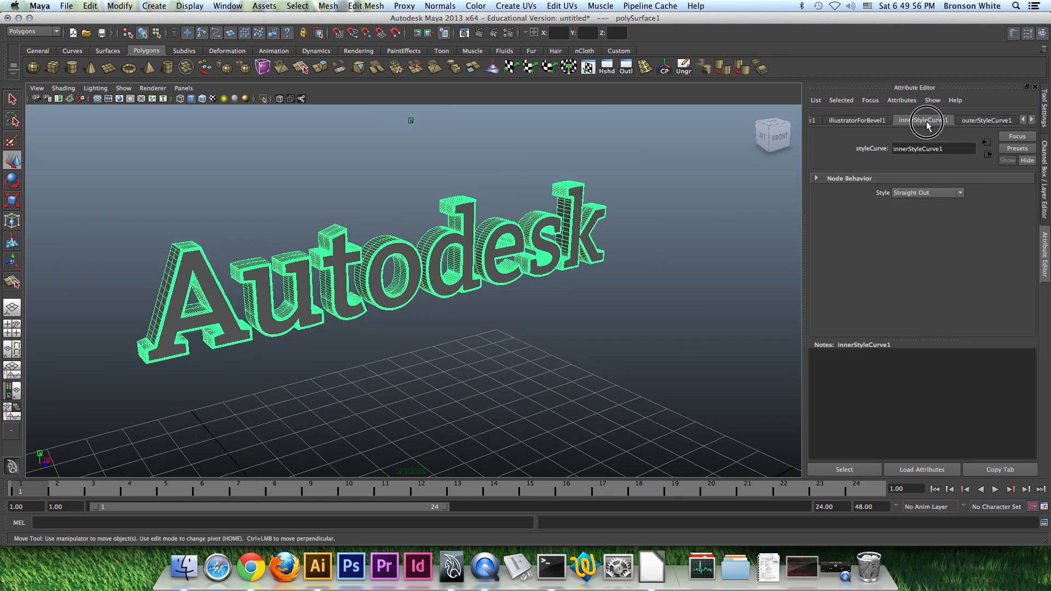
left_click(931, 192)
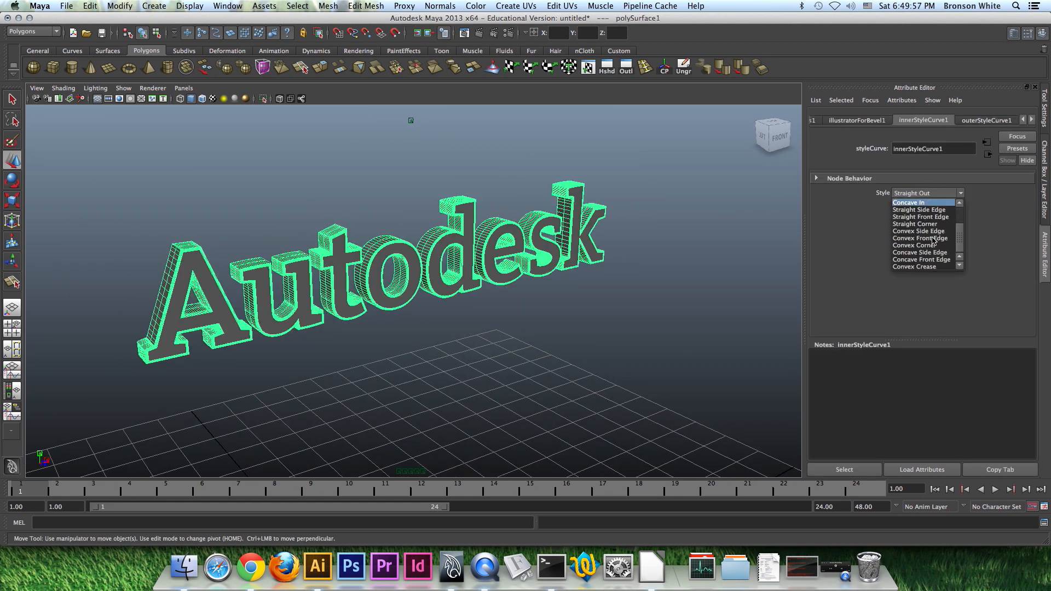
left_click(934, 267)
left_click(636, 286)
left_click_drag(553, 330, 627, 313, "alt")
scroll(627, 313, "down", 3)
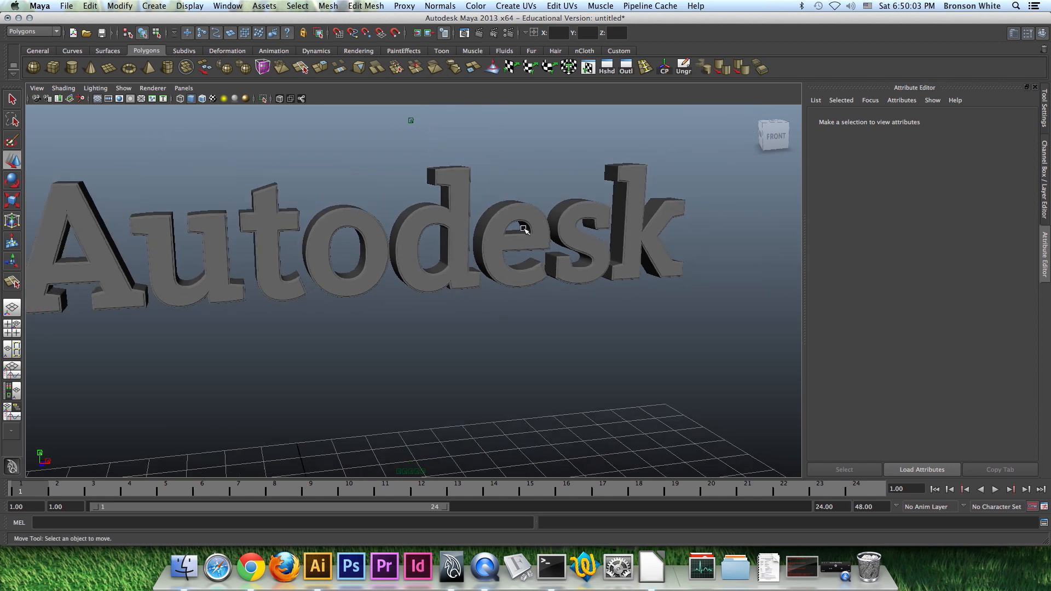
Step: Increase the text's Bevel Depth to 0.046 in bevelPlus1 and inspect the deselected lettering from the side and front
left_click(541, 217)
left_click(865, 121)
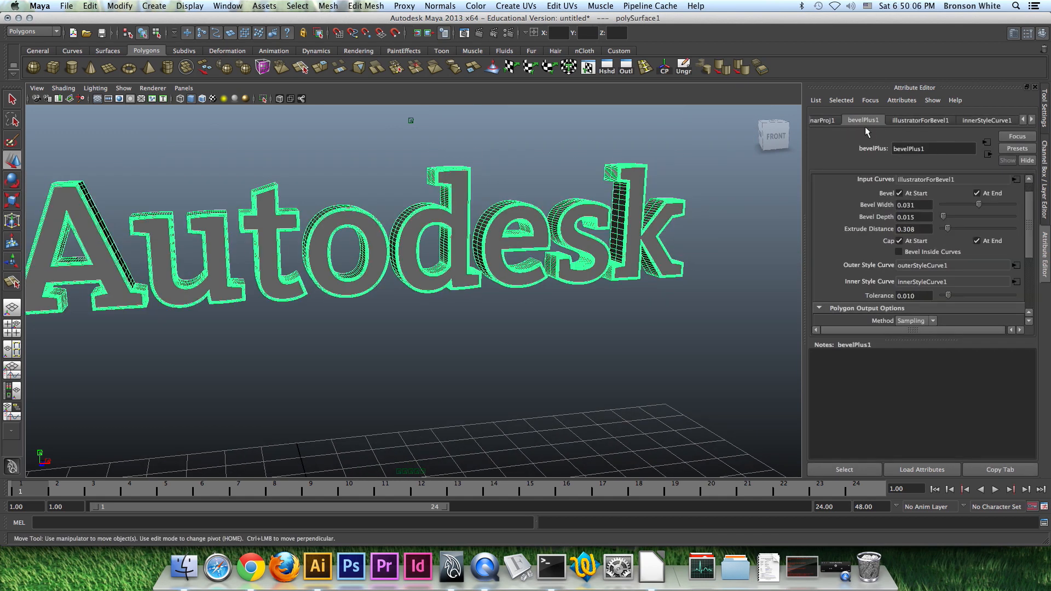
left_click_drag(945, 219, 947, 217)
mouse_move(683, 280)
left_mouse_down("alt")
mouse_move(571, 272)
mouse_move(673, 277)
left_mouse_up("alt")
left_click_drag(946, 218, 948, 218)
left_click_drag(983, 206, 981, 208)
left_click(671, 329)
left_click_drag(672, 329, 648, 331, "alt")
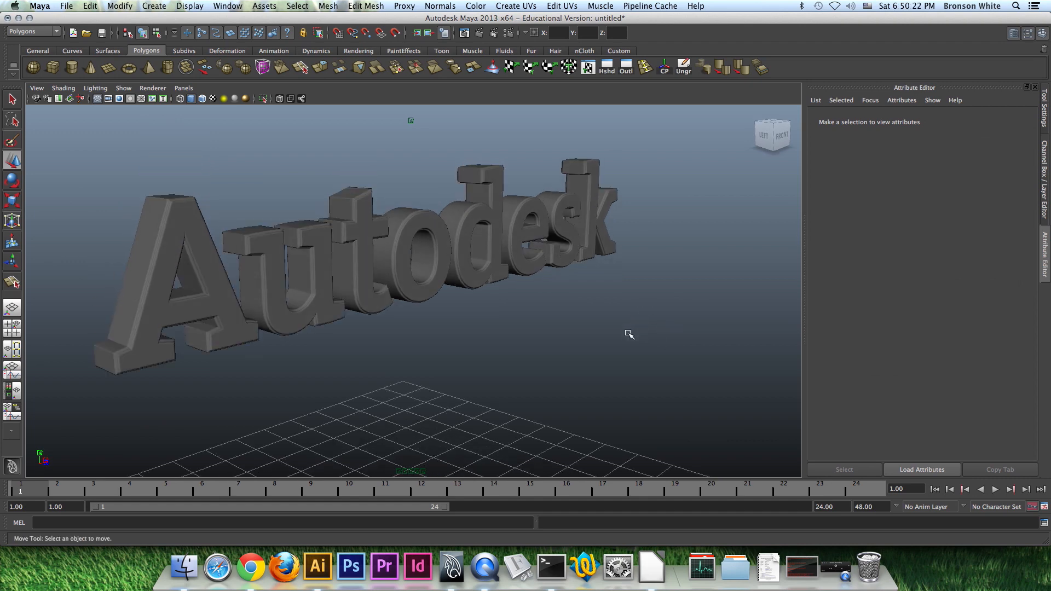
left_click_drag(621, 333, 531, 255, "alt")
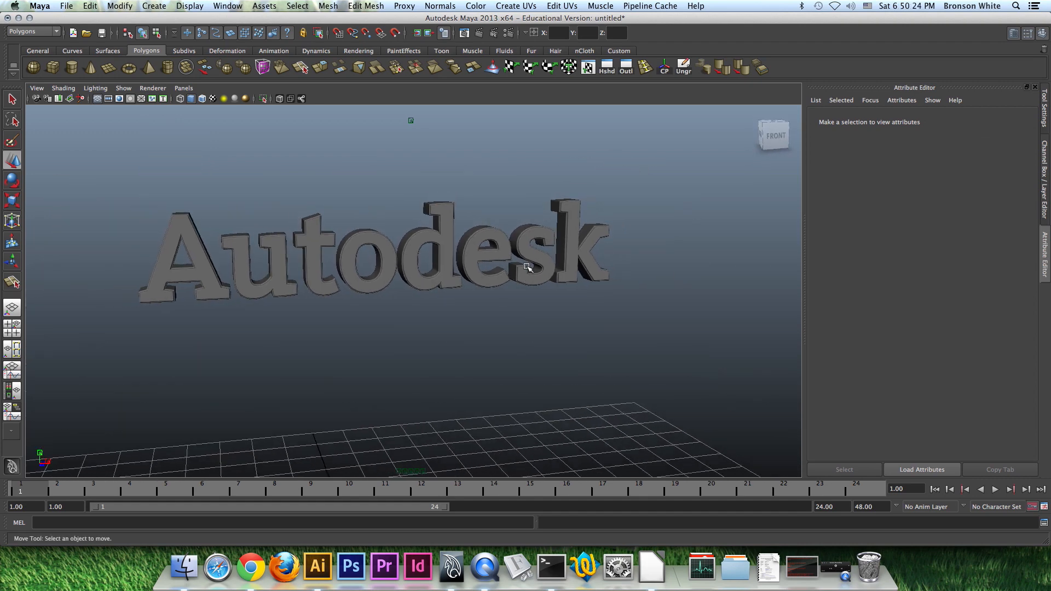
Step: Review the Autodesk text's bevel and sampling settings, then inspect the deselected lettering from several angles
left_click(565, 285)
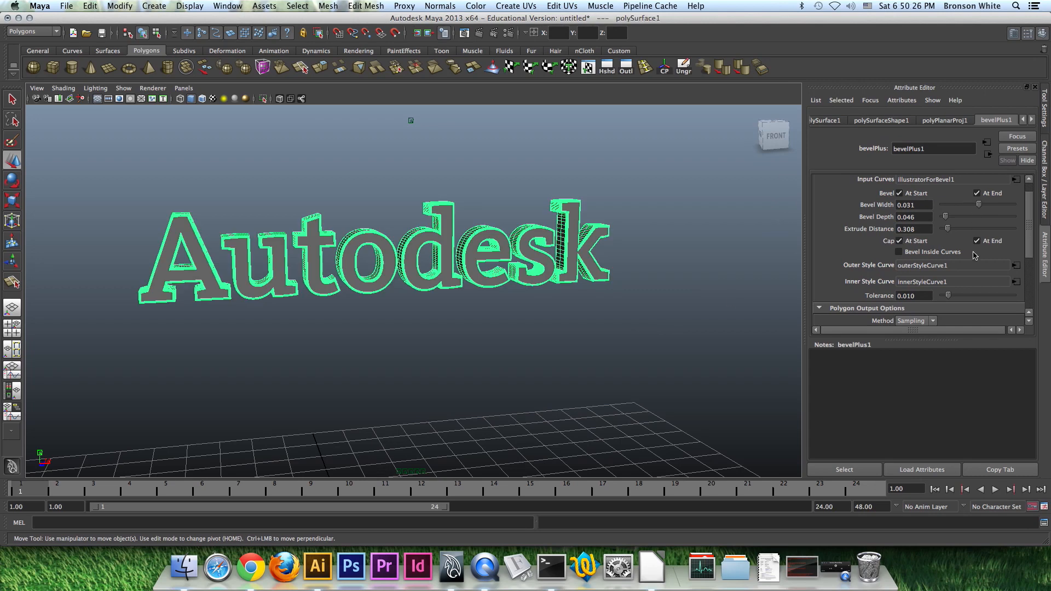
scroll(967, 243, "down", 5)
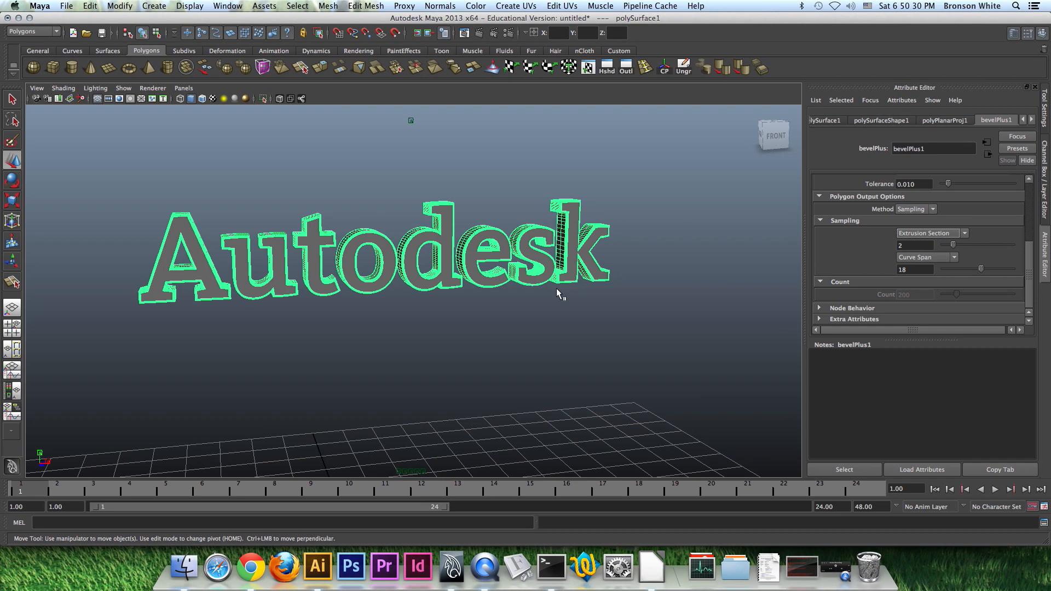
left_click_drag(438, 303, 594, 270, "alt")
left_click(556, 312)
left_click_drag(556, 312, 581, 307, "alt")
left_click_drag(484, 303, 480, 326, "alt")
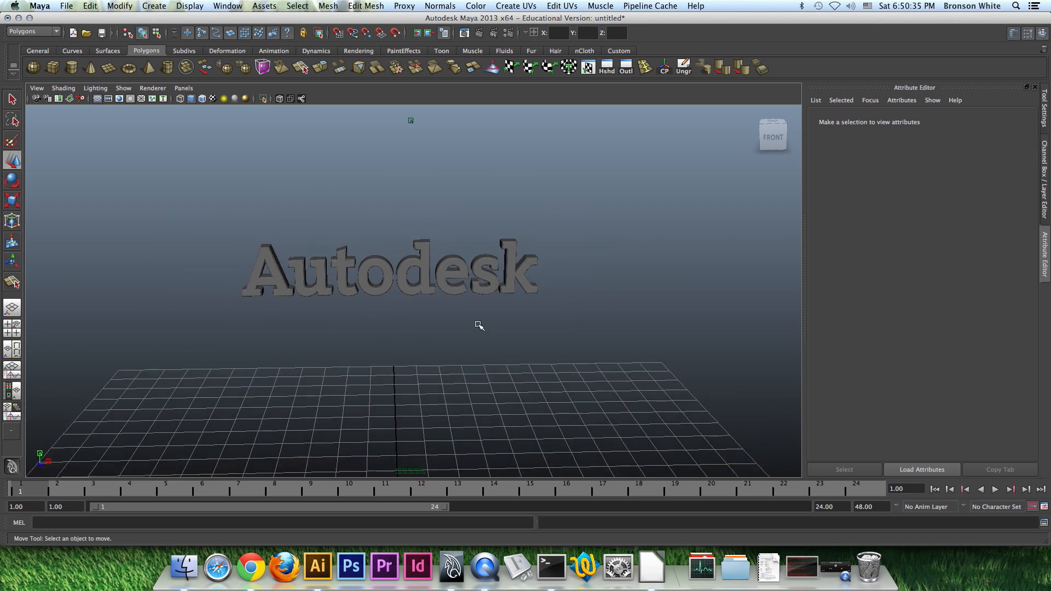
Step: Separate the Autodesk text mesh into individual letter objects
left_click(482, 275)
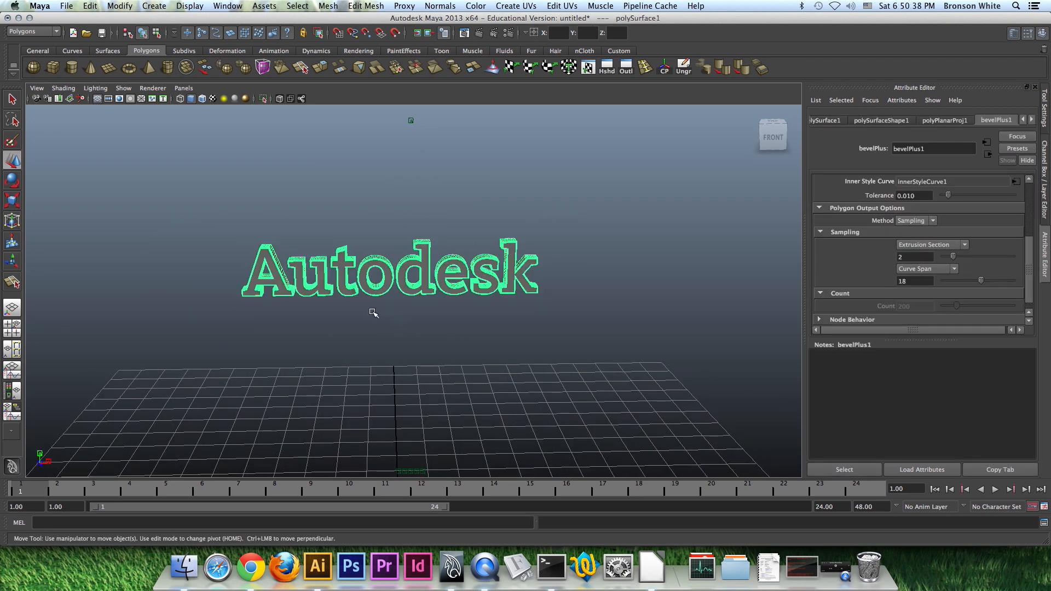
right_click_drag(373, 313, 535, 324, "alt")
middle_click_drag(515, 312, 542, 296, "alt")
left_click_drag(511, 314, 531, 305, "alt")
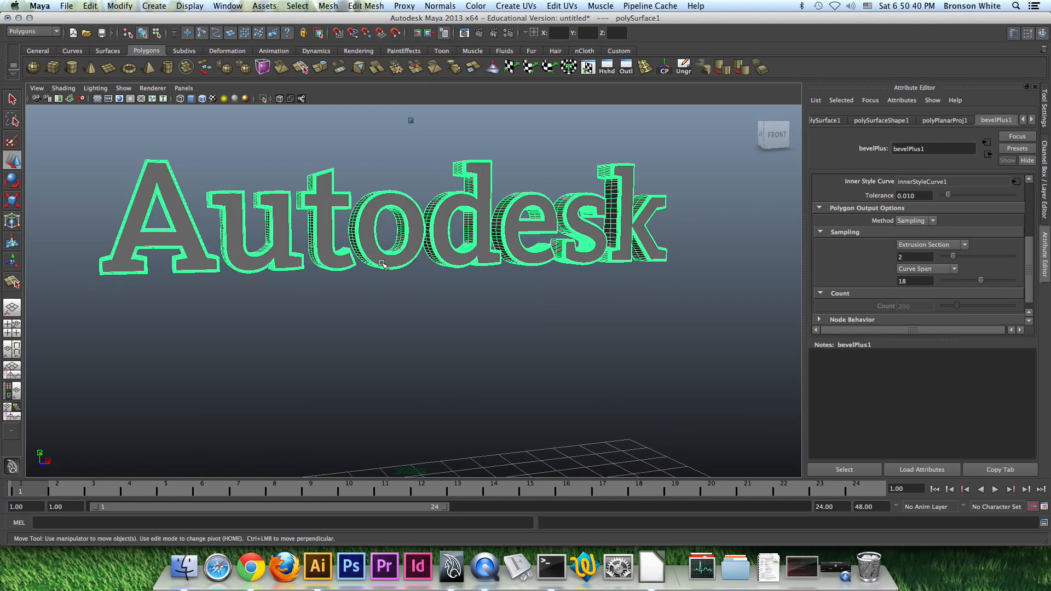
mouse_move(541, 247)
left_mouse_down("alt")
mouse_move(504, 228)
mouse_move(525, 235)
left_mouse_up("alt")
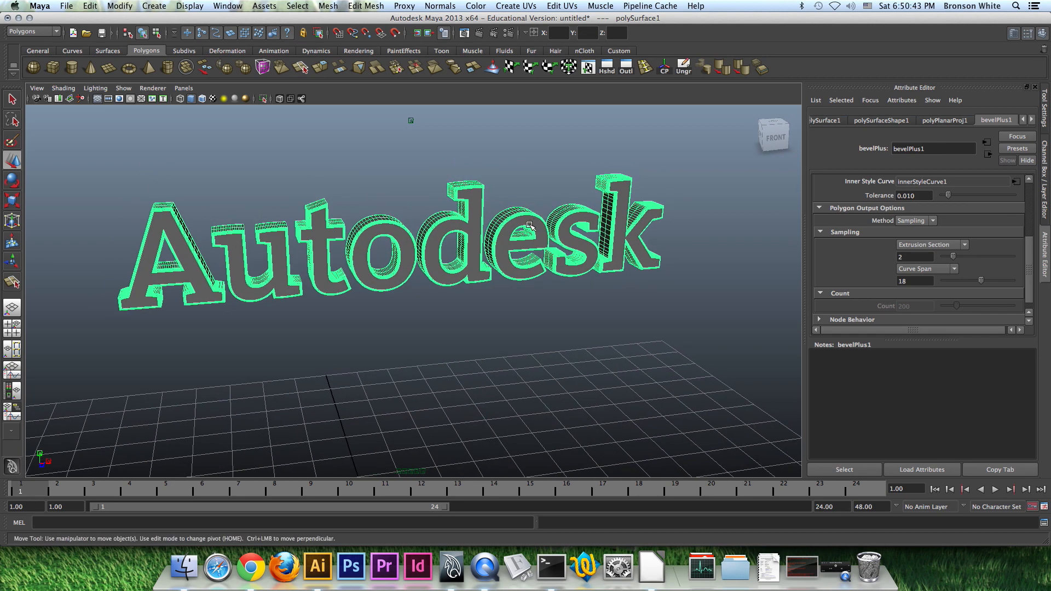
left_click(328, 6)
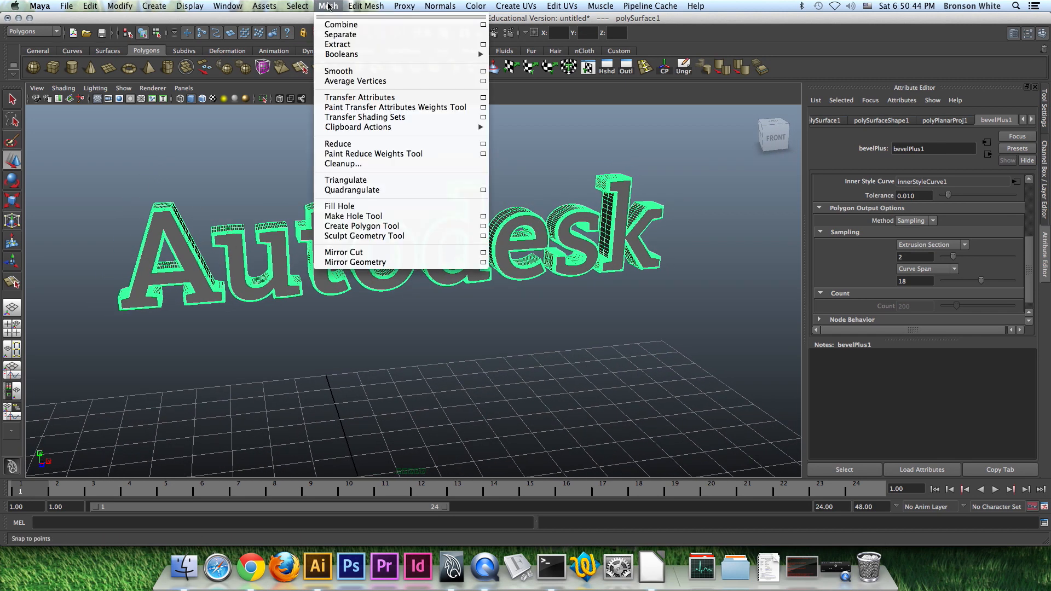
left_click(348, 36)
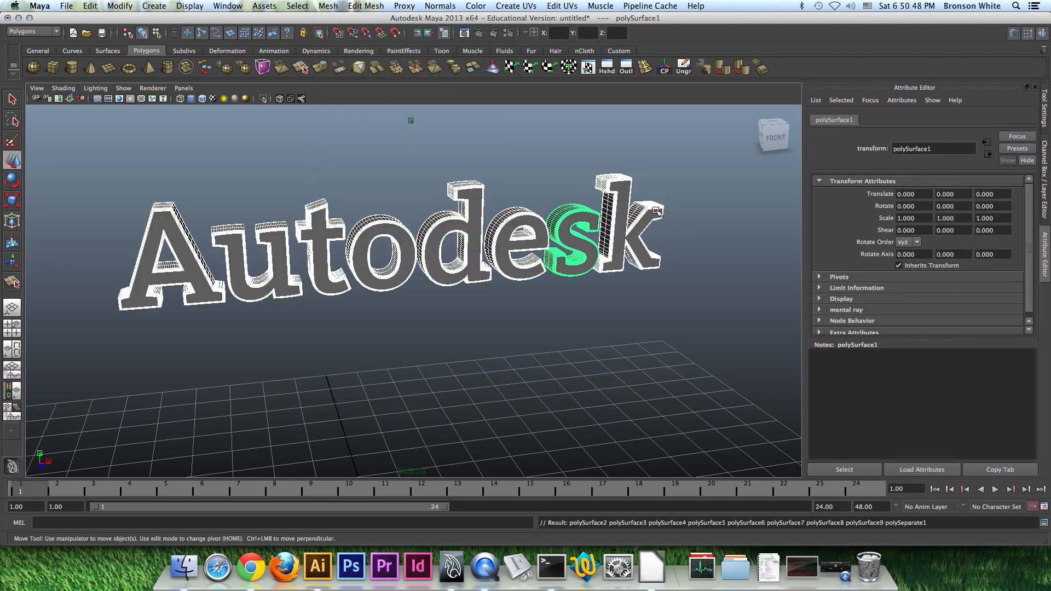
Step: Select the letters k, s, e, d, o, t and u one at a time to check that each is a separate object
left_click(658, 212)
left_click(577, 222)
left_click(518, 229)
left_click(454, 224)
left_click(389, 232)
left_click(325, 234)
left_click_drag(325, 235, 350, 219, "alt")
left_click(362, 230)
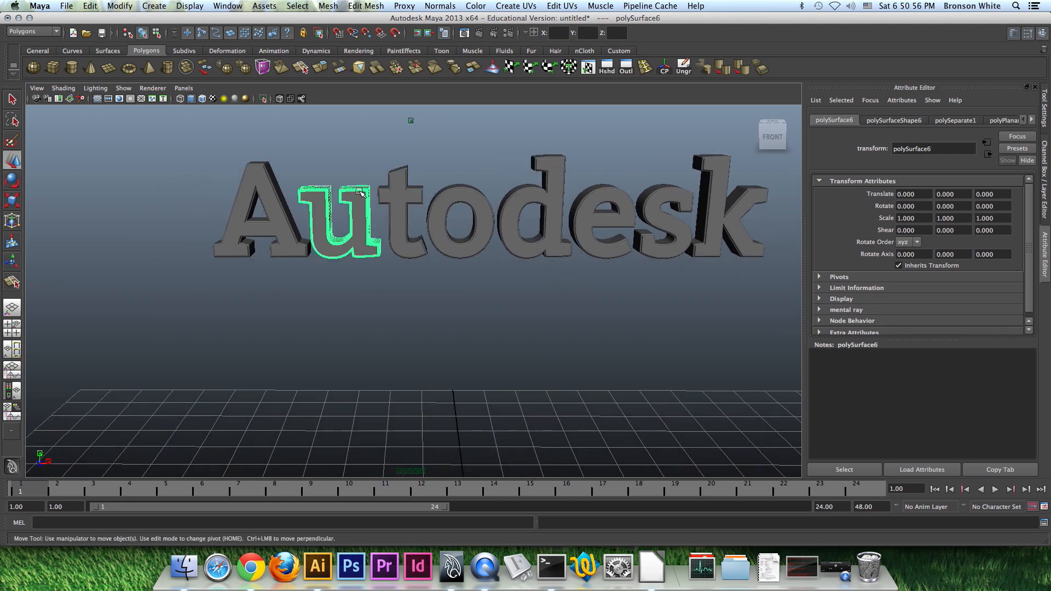
Step: Select all the separated letters and center their pivots
right_click_drag(558, 319, 320, 336, "alt")
key("w")
left_click_drag(585, 231, 296, 291)
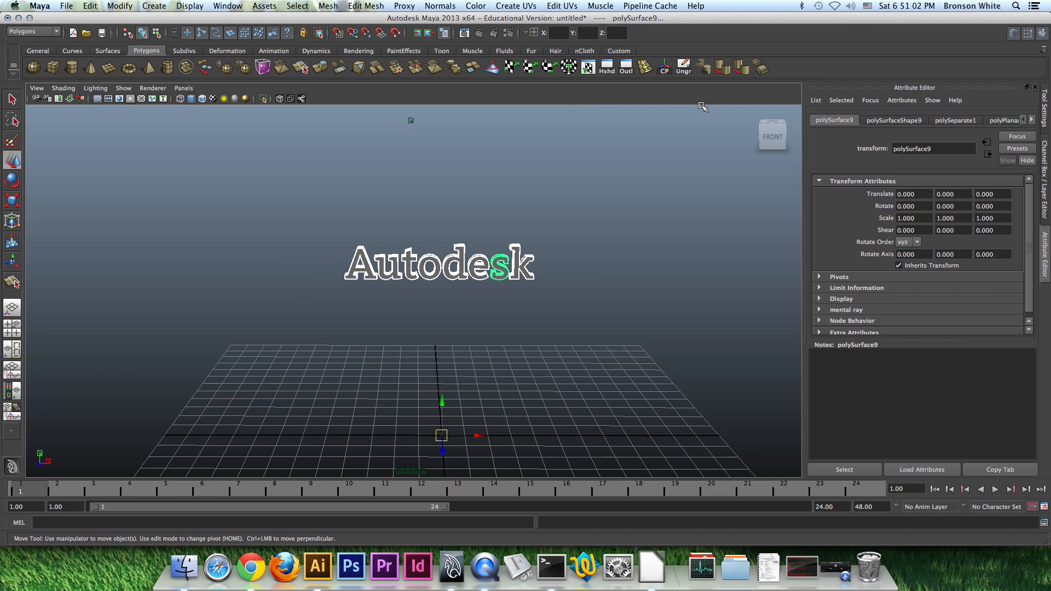
left_click(121, 6)
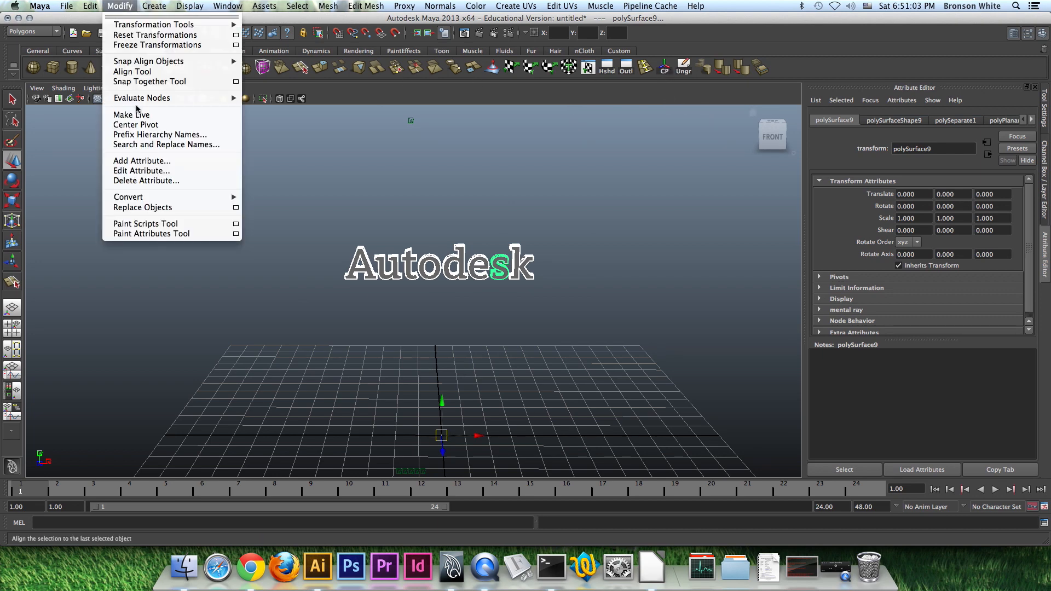
left_click(141, 122)
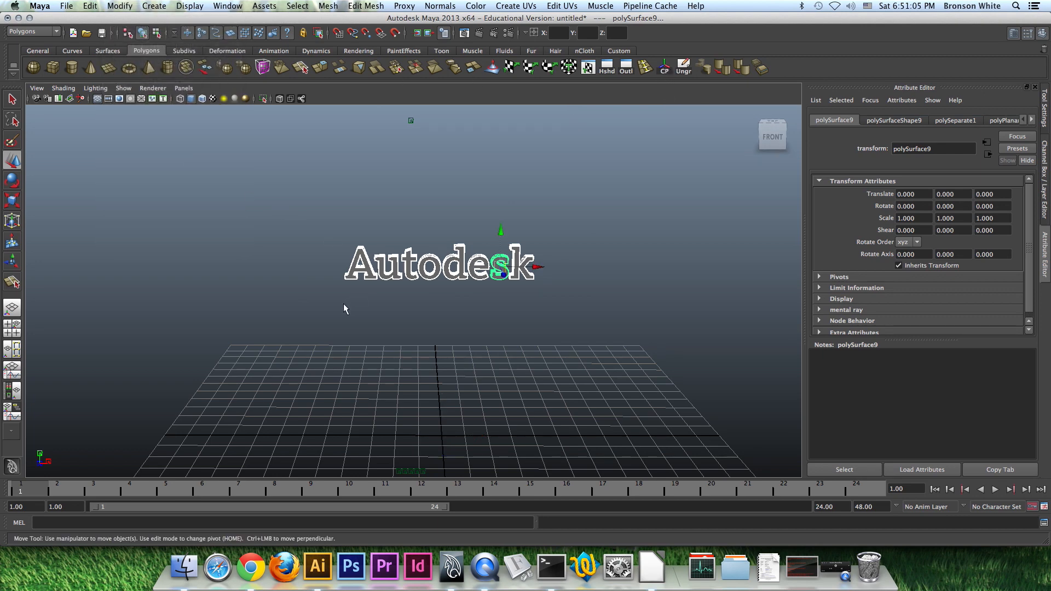
Step: Move the letter u down and the letter t up along the vertical axis
scroll(344, 306, "up", 3)
left_click(363, 210)
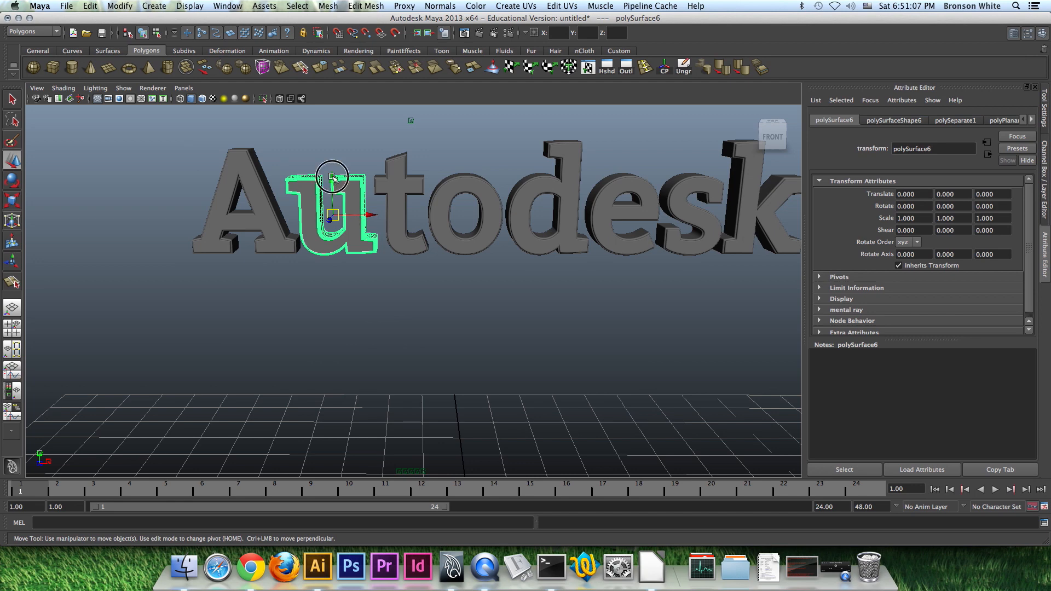
left_click_drag(333, 177, 332, 206)
left_click(404, 189)
left_click_drag(403, 175, 403, 155)
Step: Move the letter o up and the letter d down to Translate Y -0.304, then view the whole staggered word
left_click(471, 190)
left_click_drag(471, 190, 471, 172)
left_click(546, 176)
left_click_drag(550, 162, 551, 181)
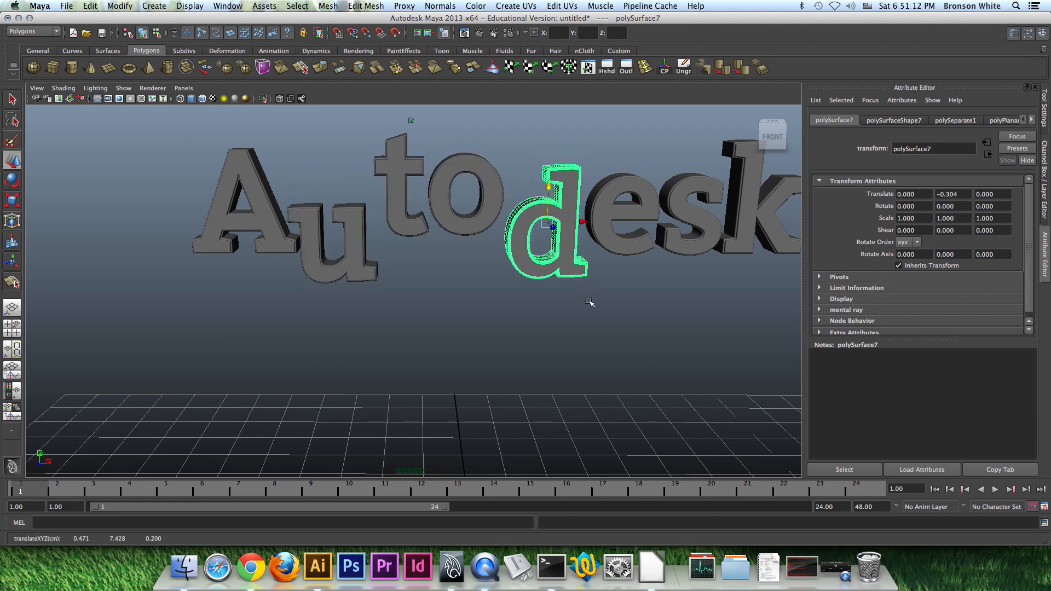
left_click(598, 344)
scroll(599, 345, "down", 5)
left_click_drag(598, 346, 582, 368, "alt")
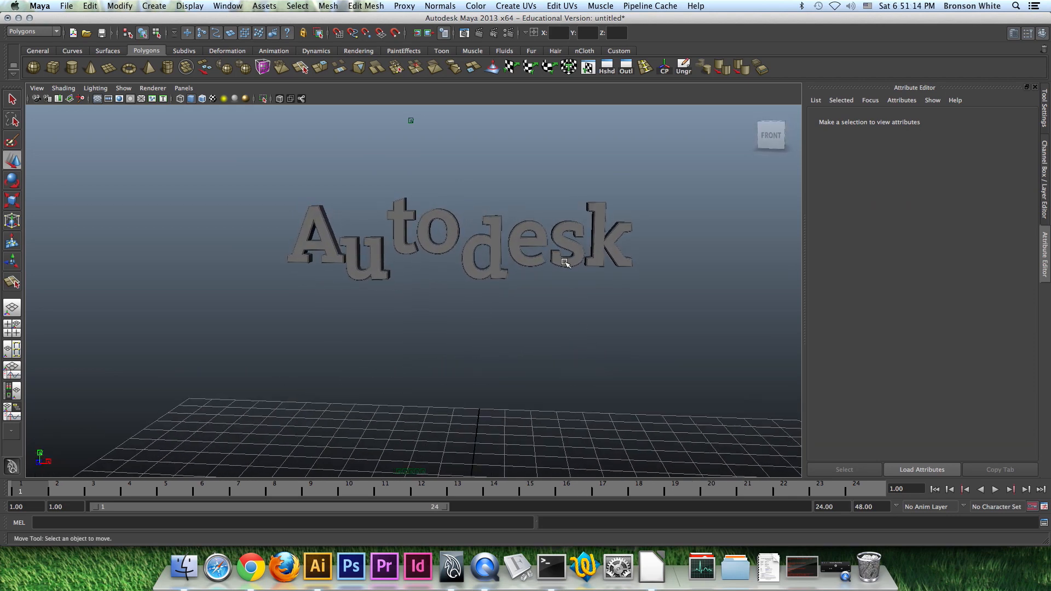
Step: Move the letter e down along the vertical axis, and the letter s down even further below it
left_click(538, 244)
left_click_drag(528, 219, 529, 259)
left_click(564, 234)
left_click_drag(570, 204, 570, 282)
Step: Move the letter k down to Translate Y -1.456 and clear the selection
left_click(604, 216)
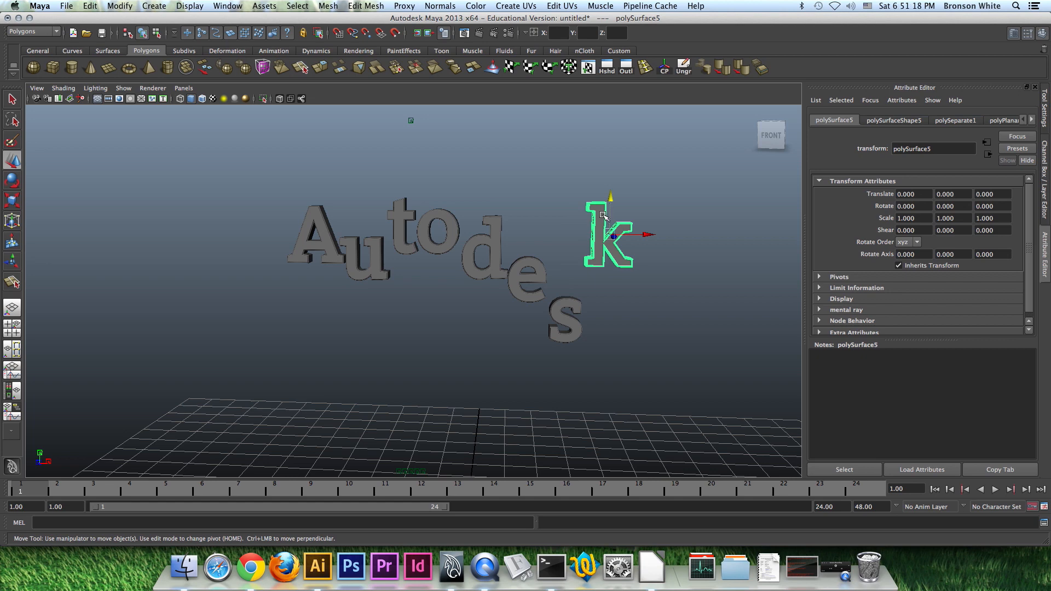
left_click_drag(610, 203, 611, 269)
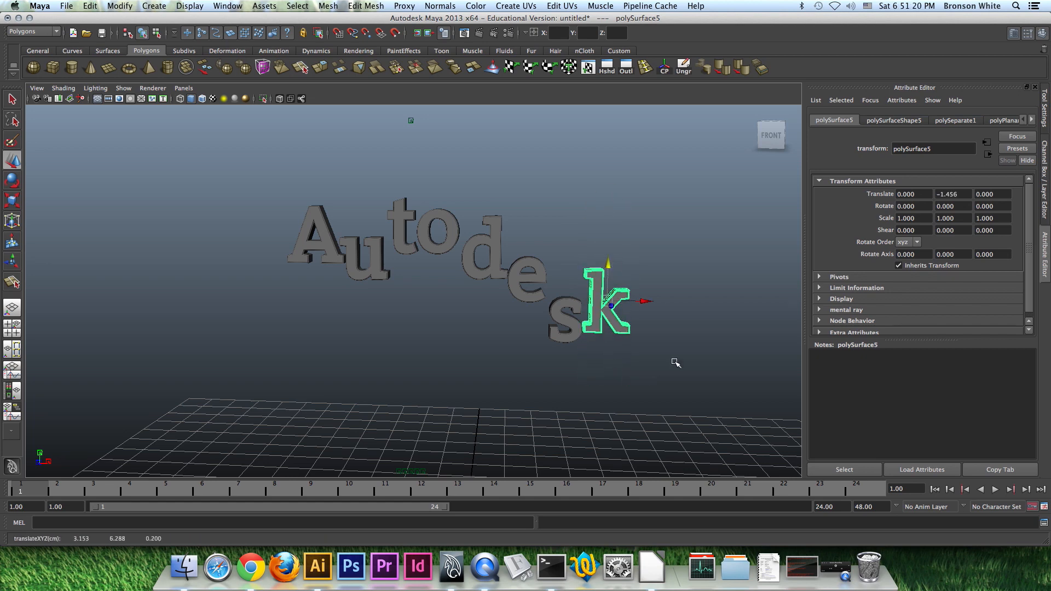
left_click(676, 363)
Step: Move the letter t slightly down and raise the letter A above the rest of the word, then deselect it
left_click_drag(591, 383, 531, 375, "alt")
left_click(412, 205)
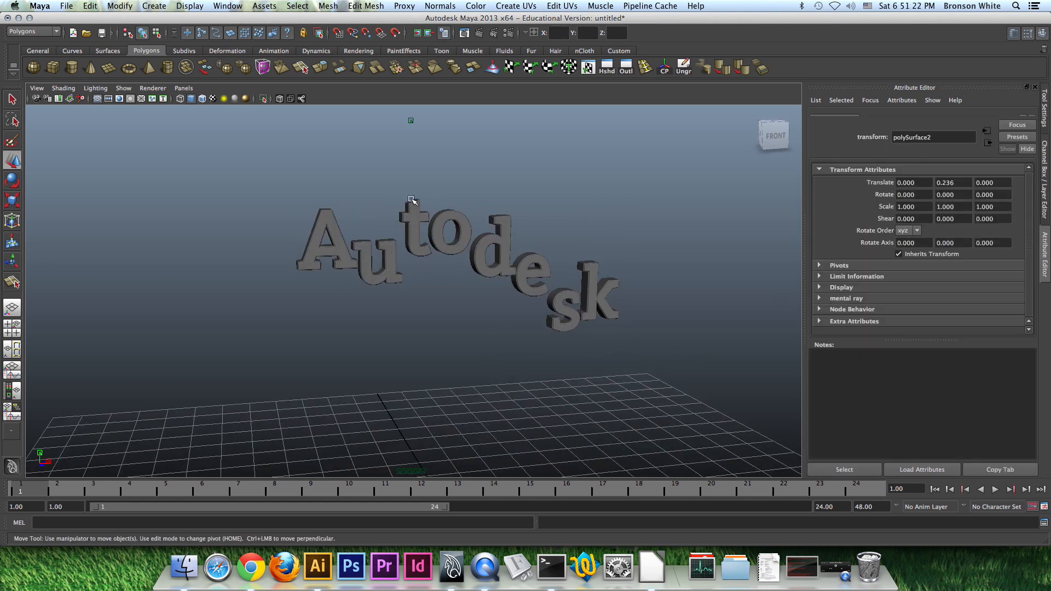
left_click_drag(413, 182, 413, 200)
left_click(327, 204)
left_click_drag(327, 204, 315, 167)
left_click(462, 358)
left_click_drag(462, 359, 396, 344, "alt")
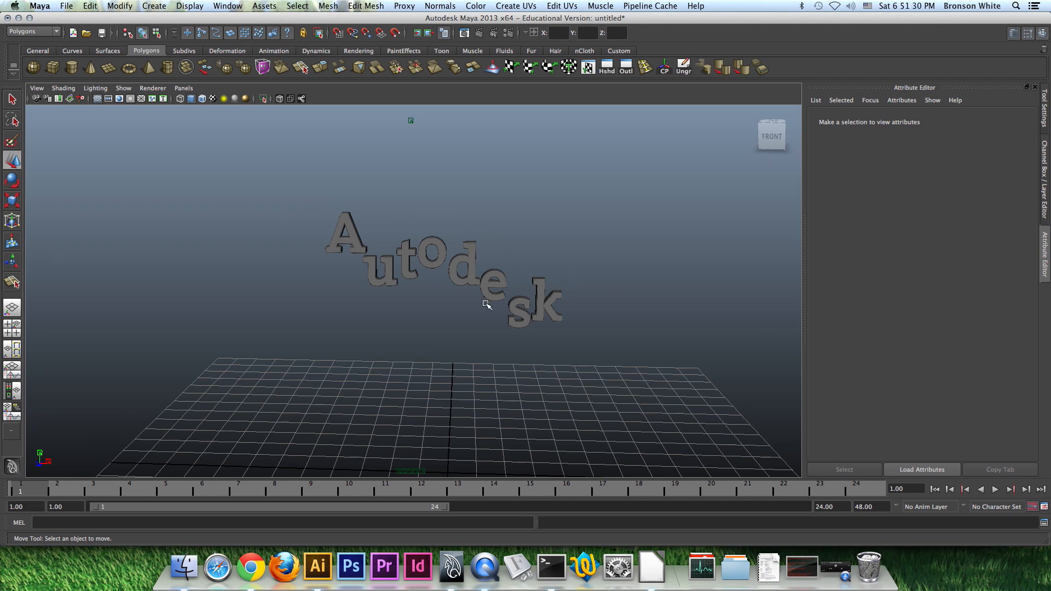
left_click(329, 6)
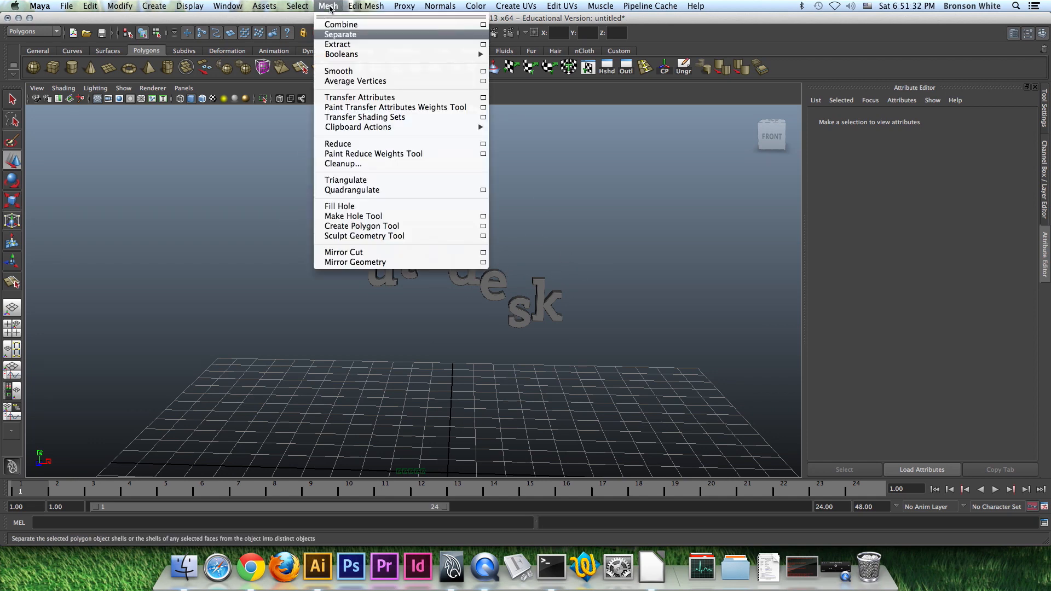
left_click(603, 248)
left_click_drag(501, 283, 563, 310, "alt")
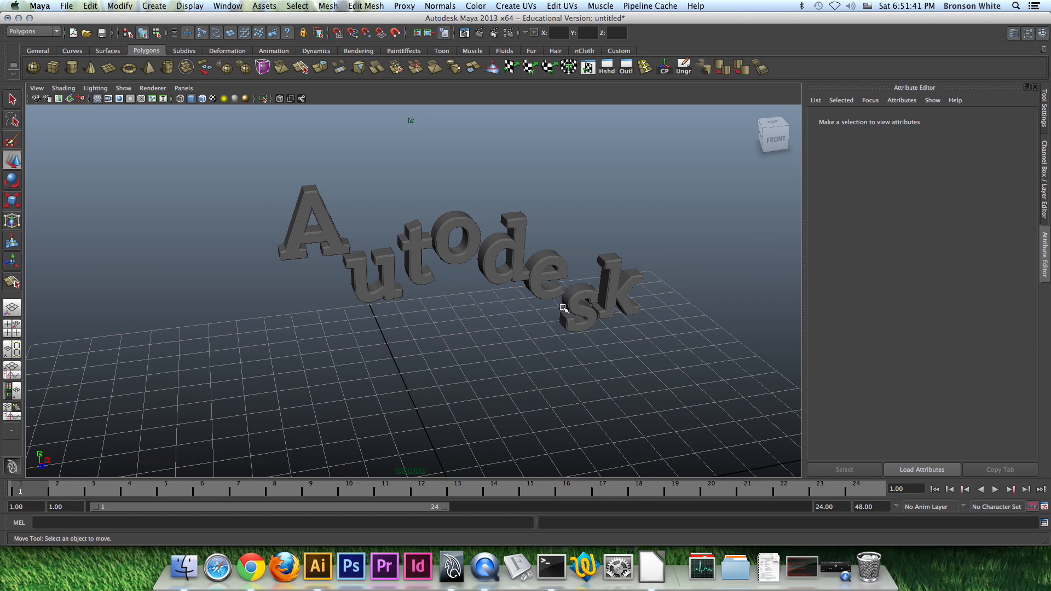
left_click_drag(564, 307, 561, 285, "alt")
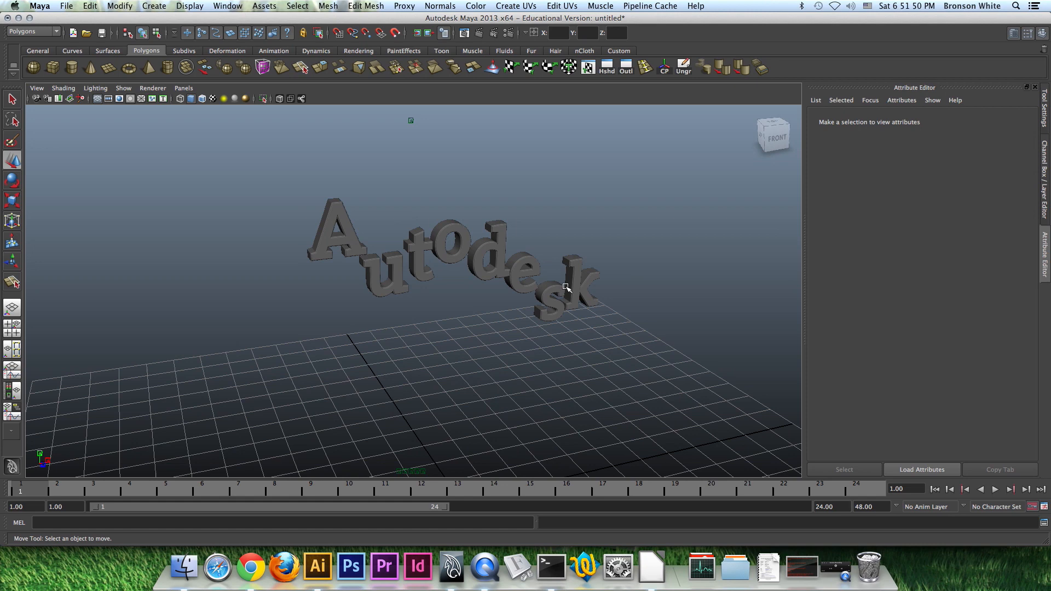
left_click_drag(554, 280, 503, 294, "alt")
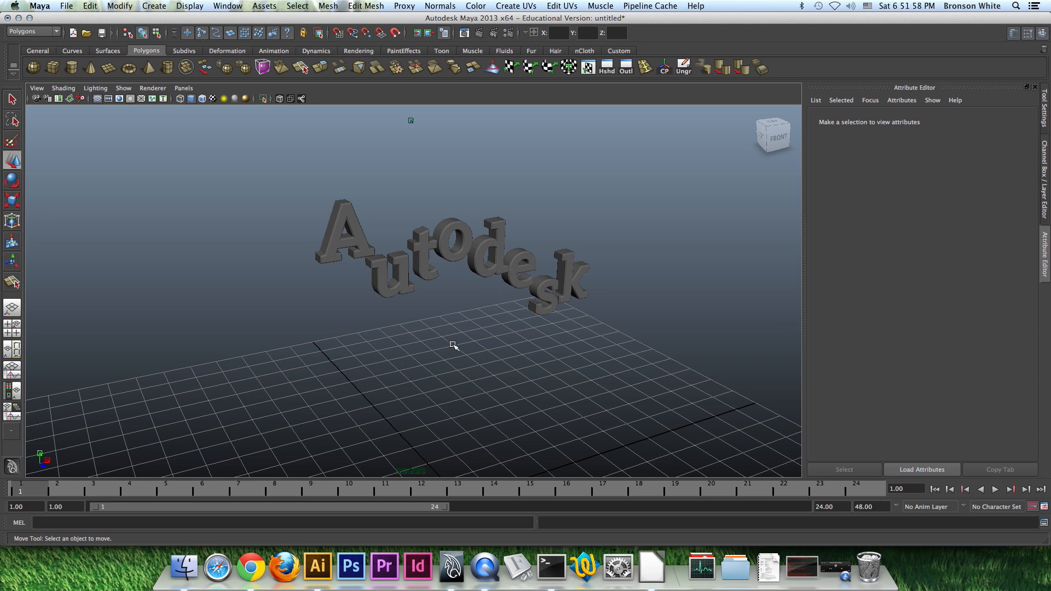
key("super+Tab")
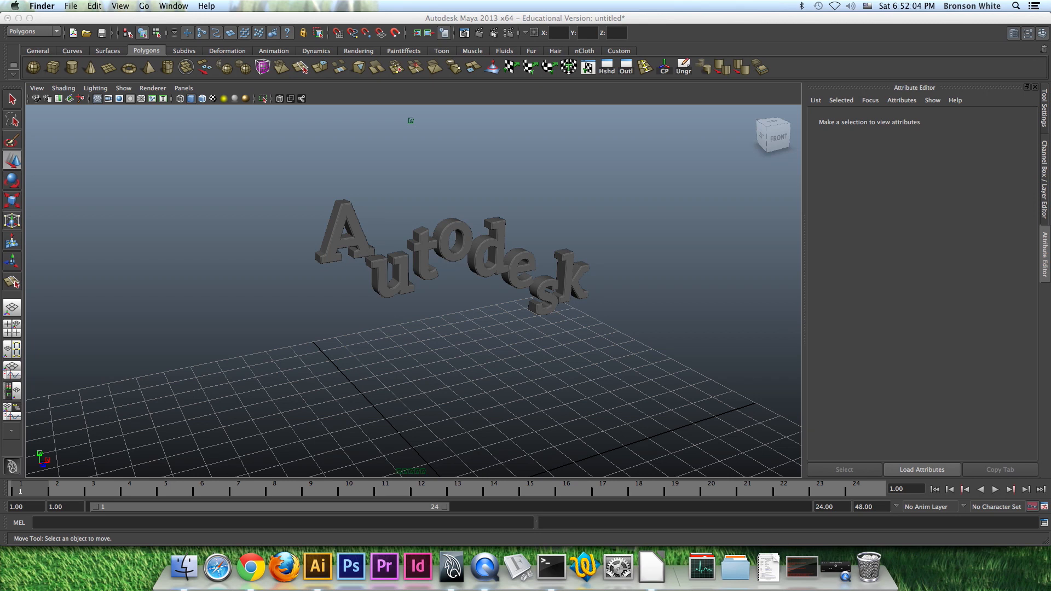
left_click(540, 19)
left_click_drag(473, 292, 449, 245, "alt")
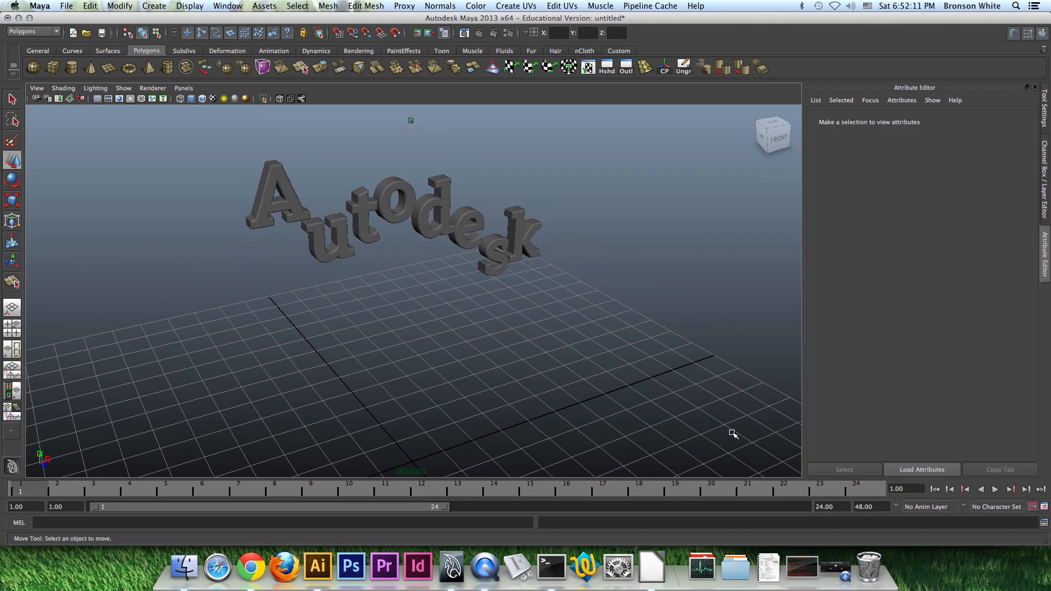
left_click(836, 568)
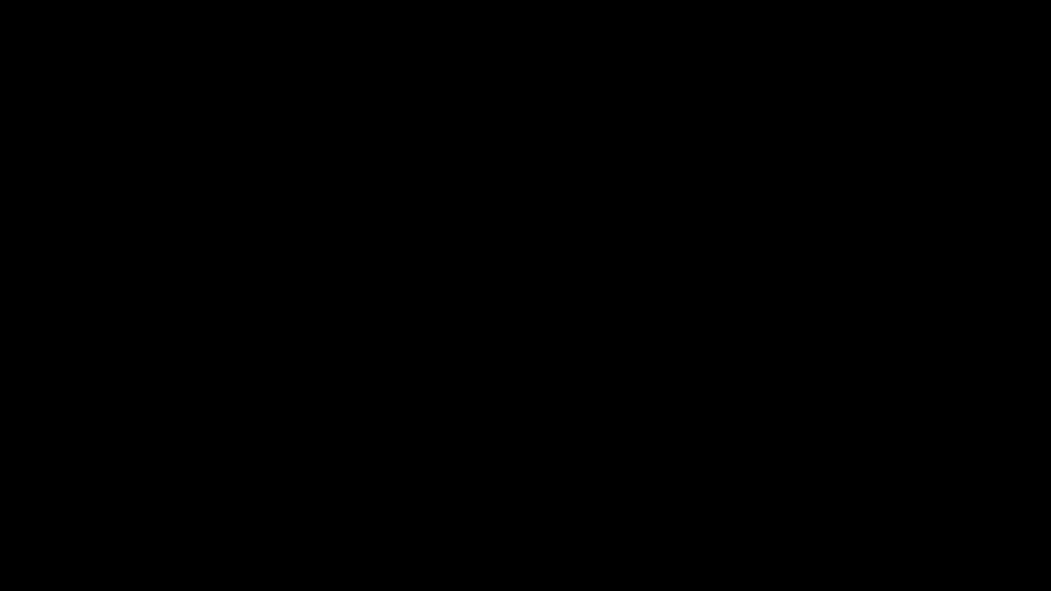